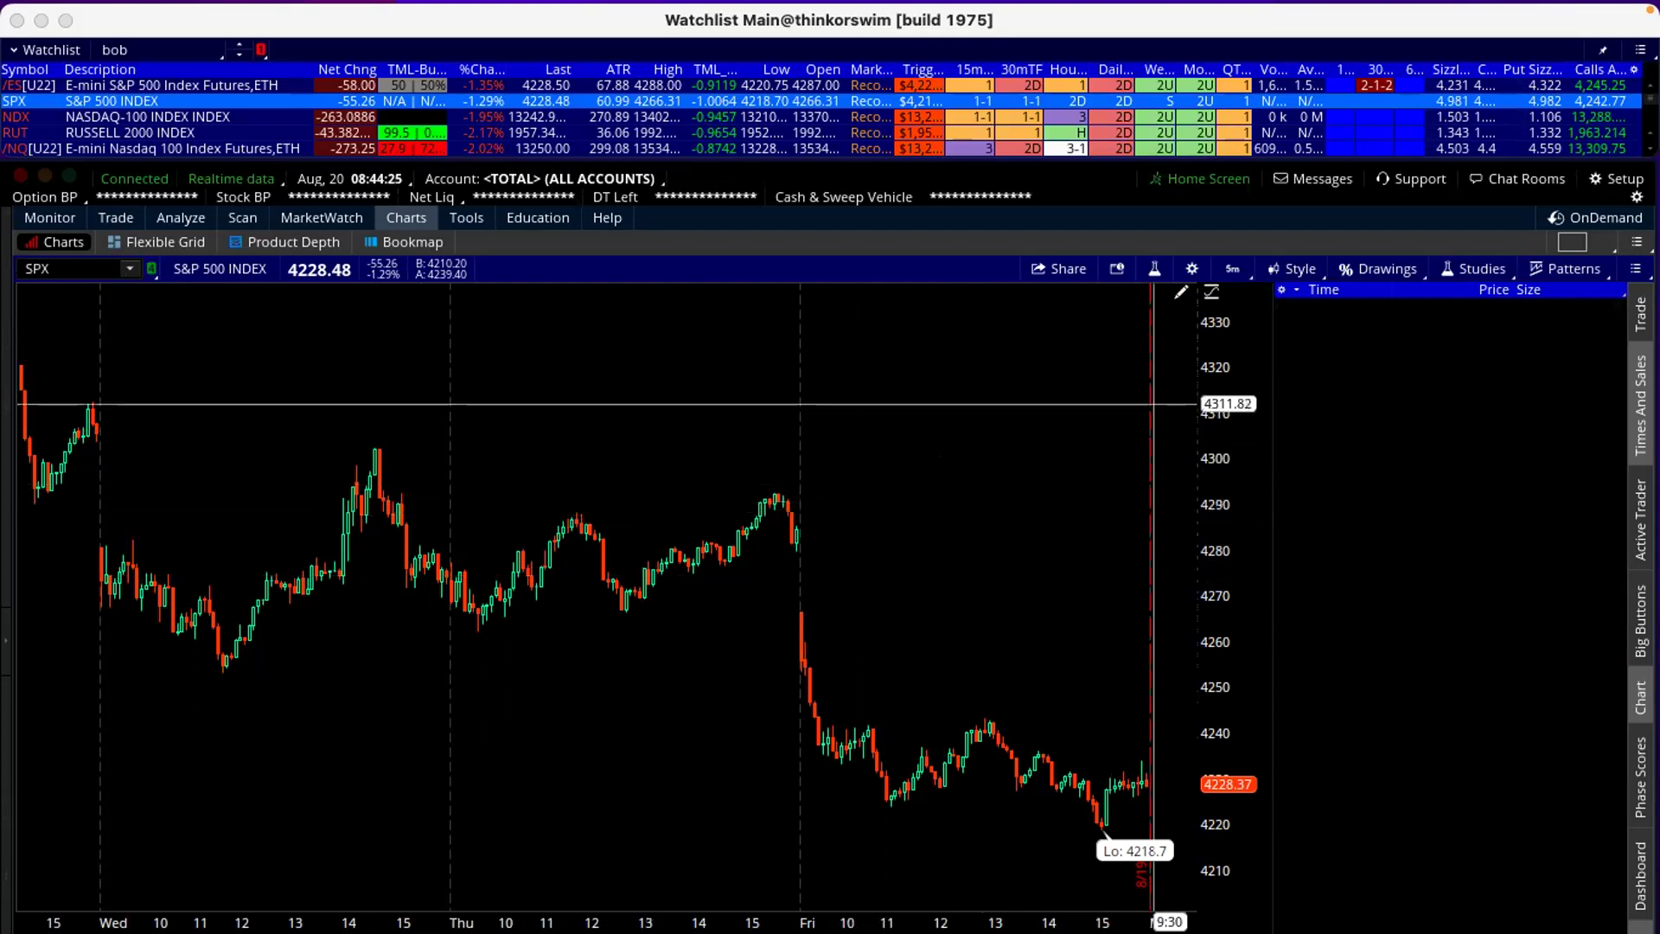
Glance at the chart's studies editor and close it without adding anything.
left_click(1155, 266)
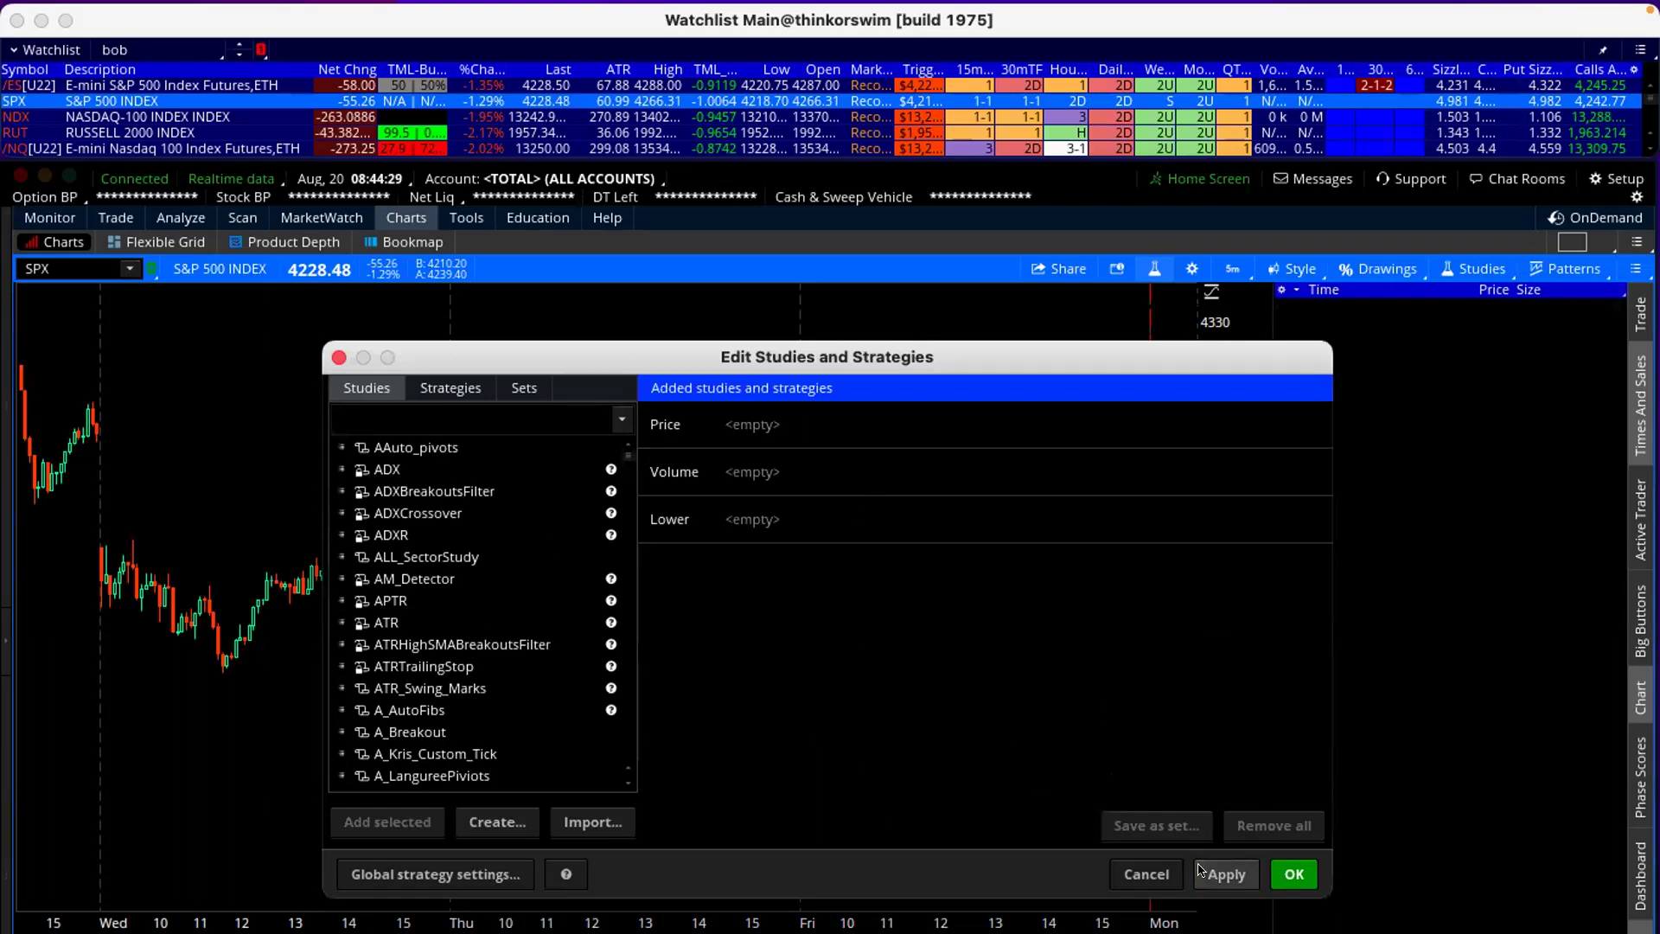
left_click(1156, 872)
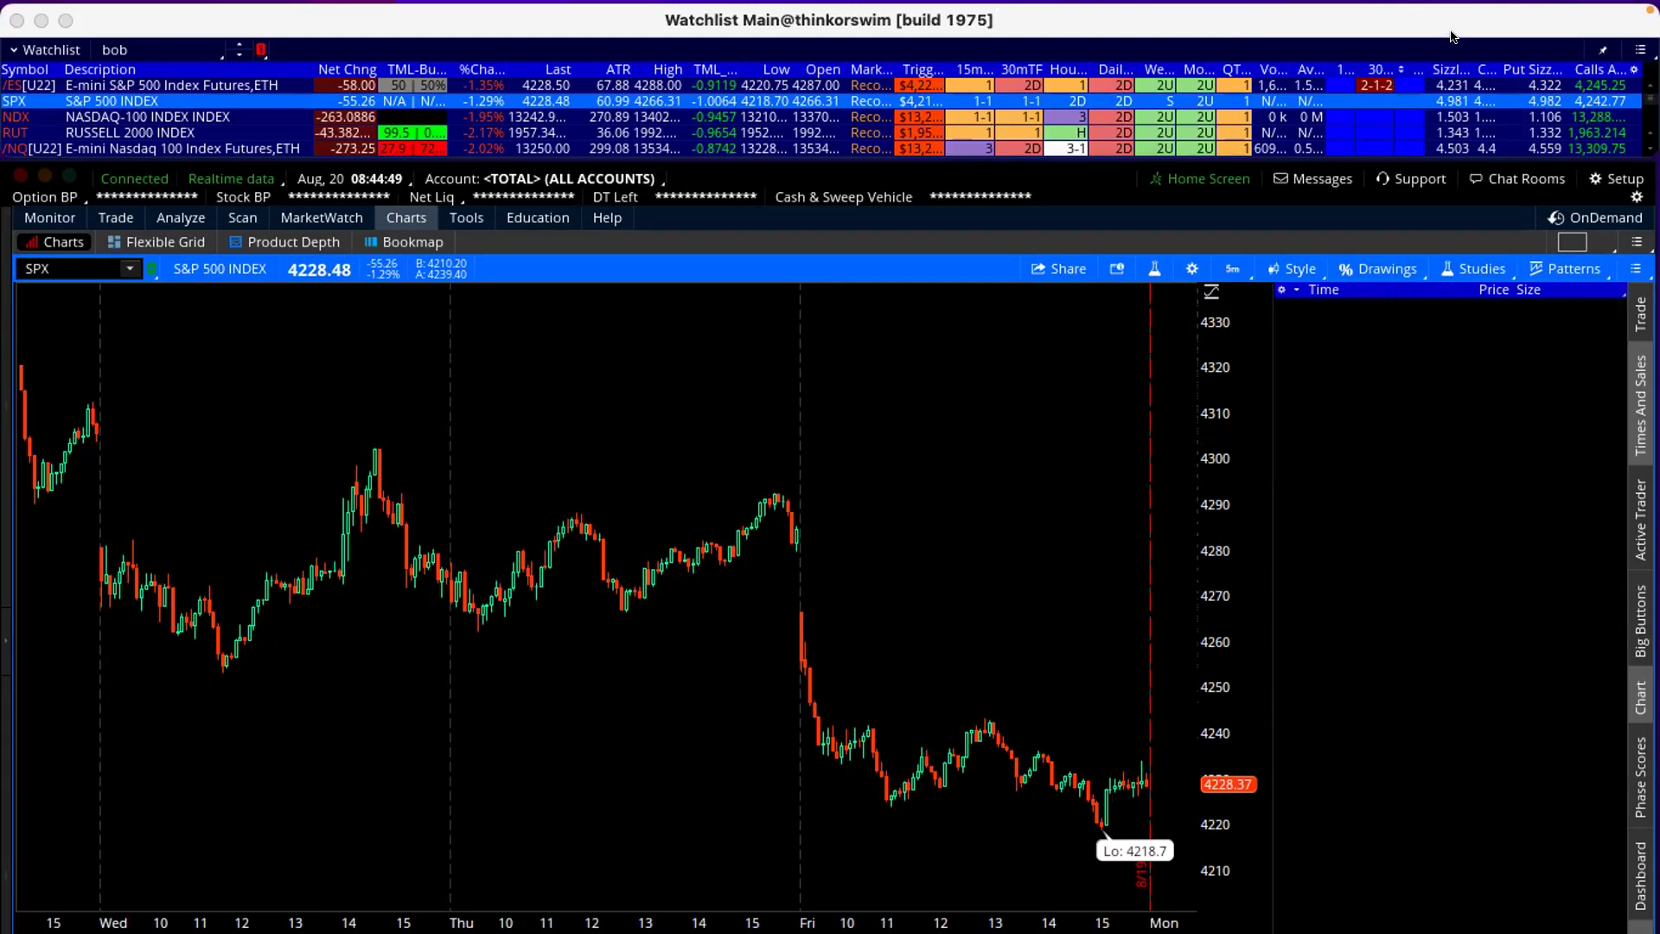
left_click(1452, 69)
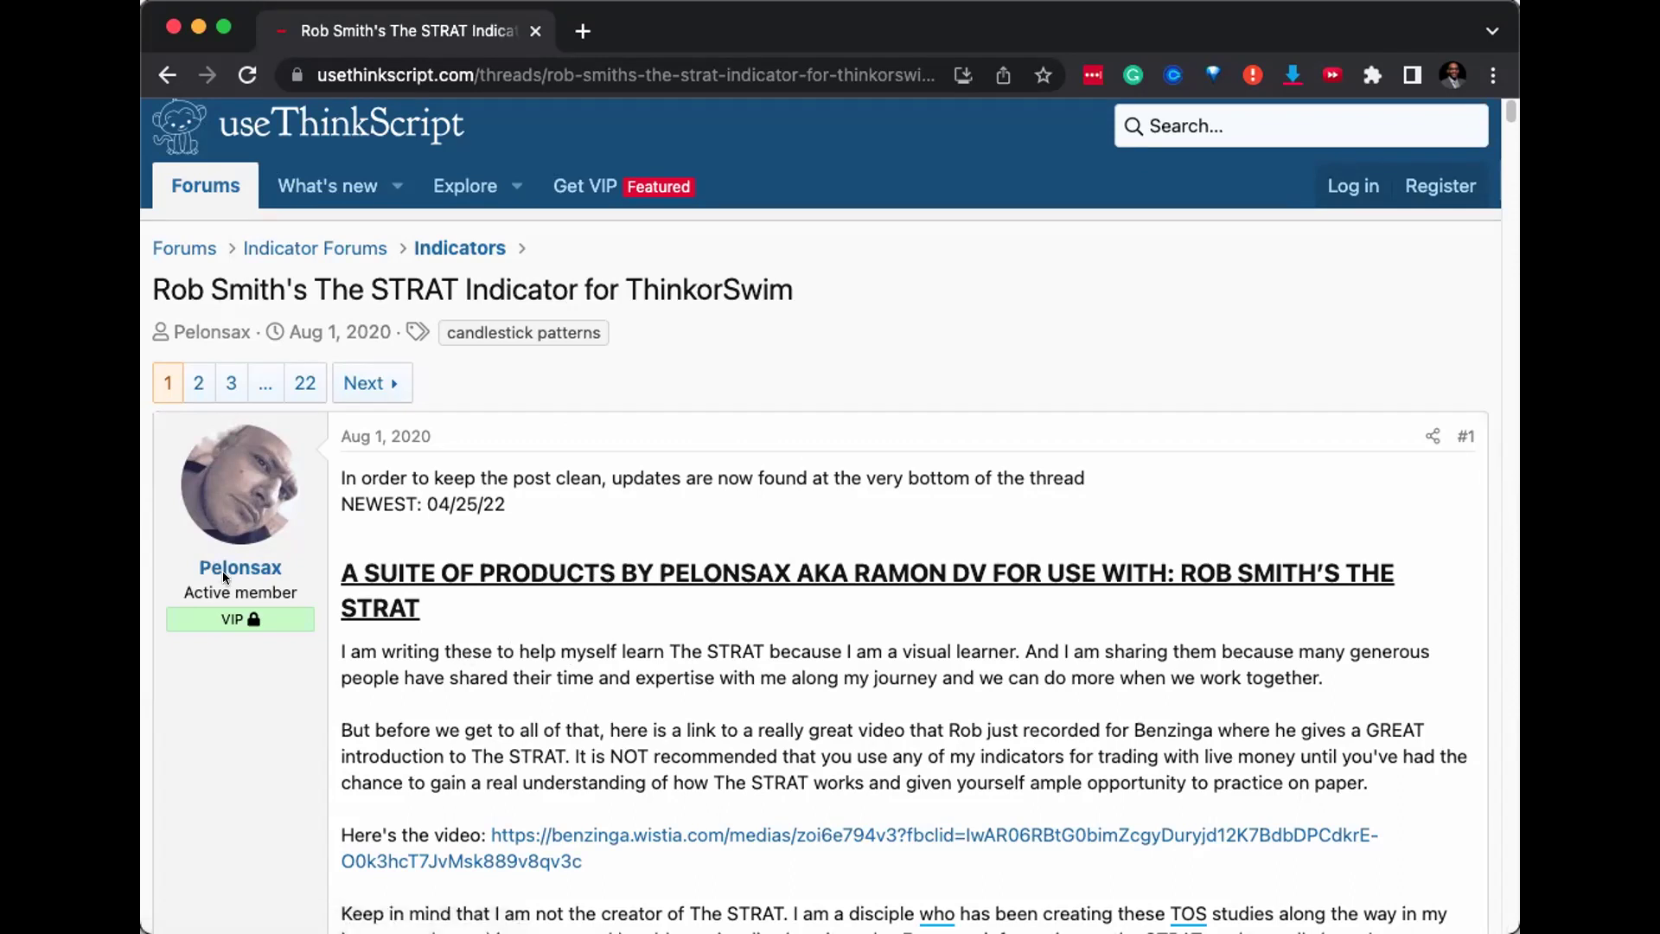
Scroll the useThinkScript STRAT thread to the STRAT BAR NUMBERS 2.0 post.
scroll(764, 672, "down", 5)
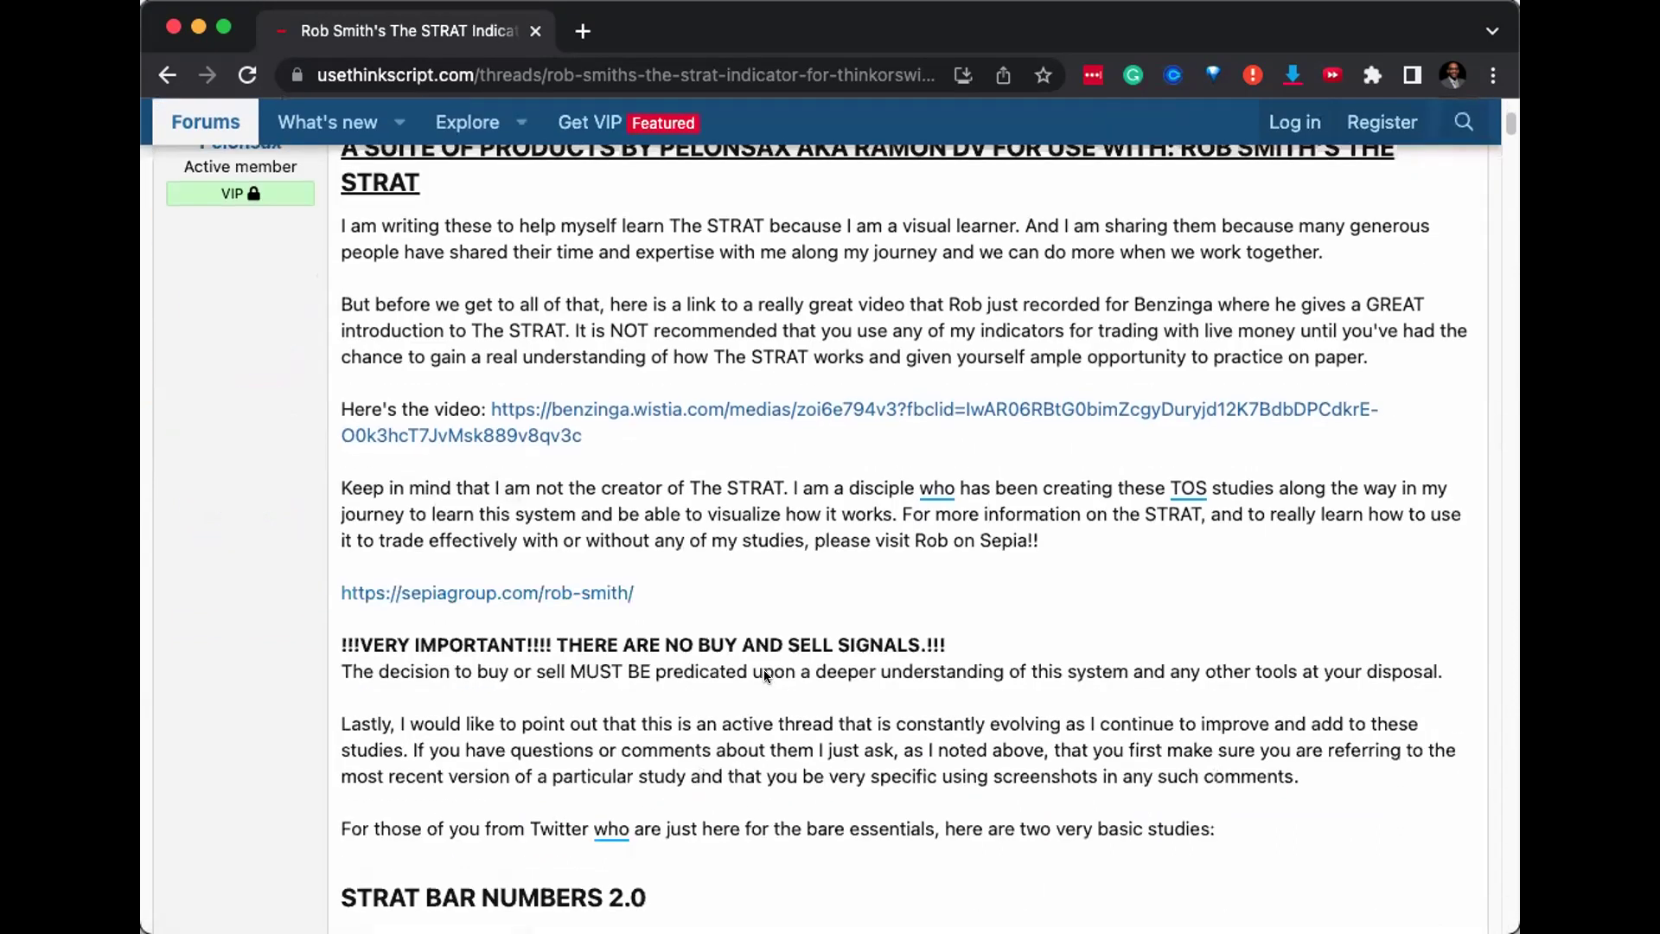
scroll(764, 672, "down", 5)
scroll(764, 674, "up", 10)
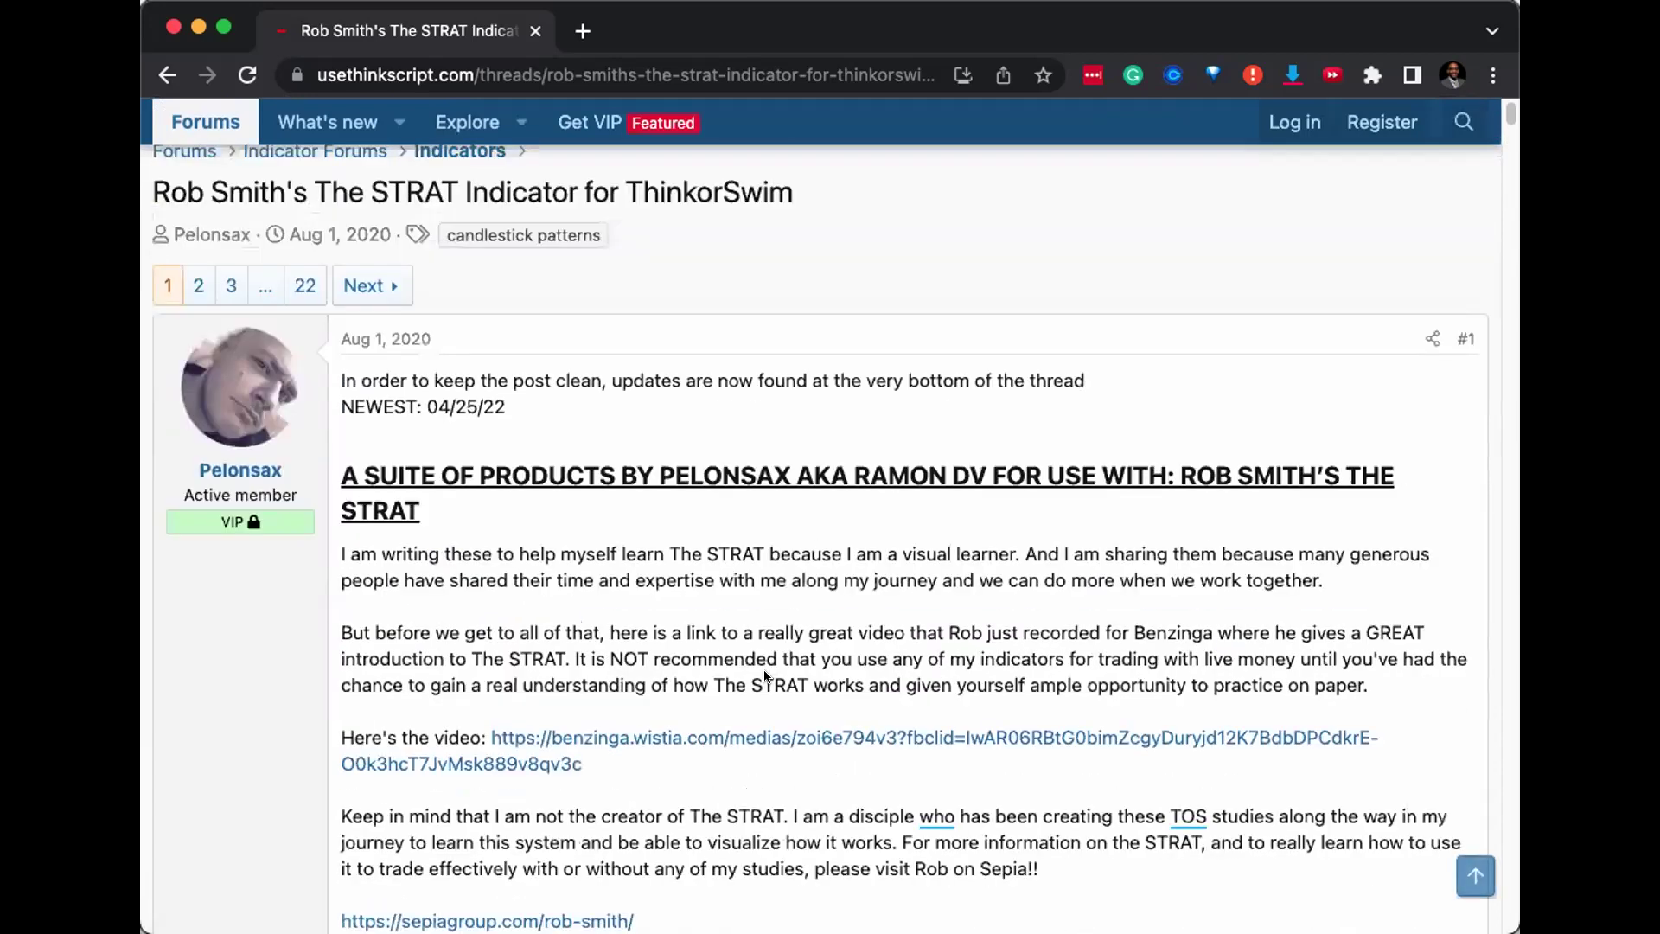
scroll(764, 676, "up", 2)
scroll(811, 634, "down", 8)
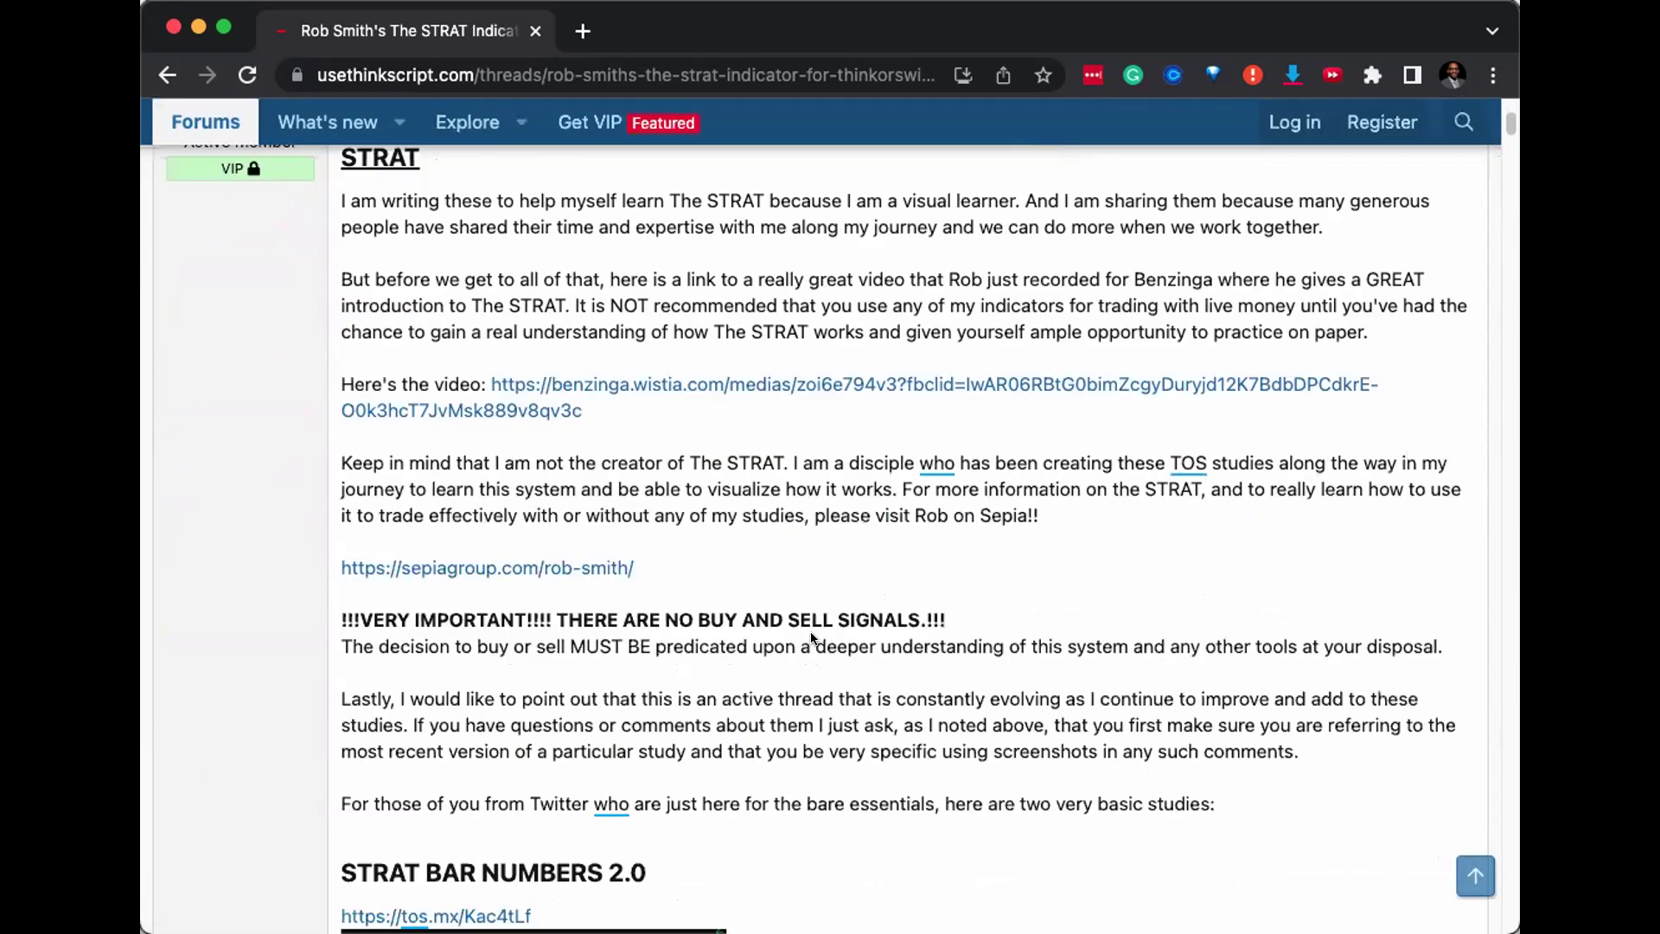
scroll(811, 638, "down", 20)
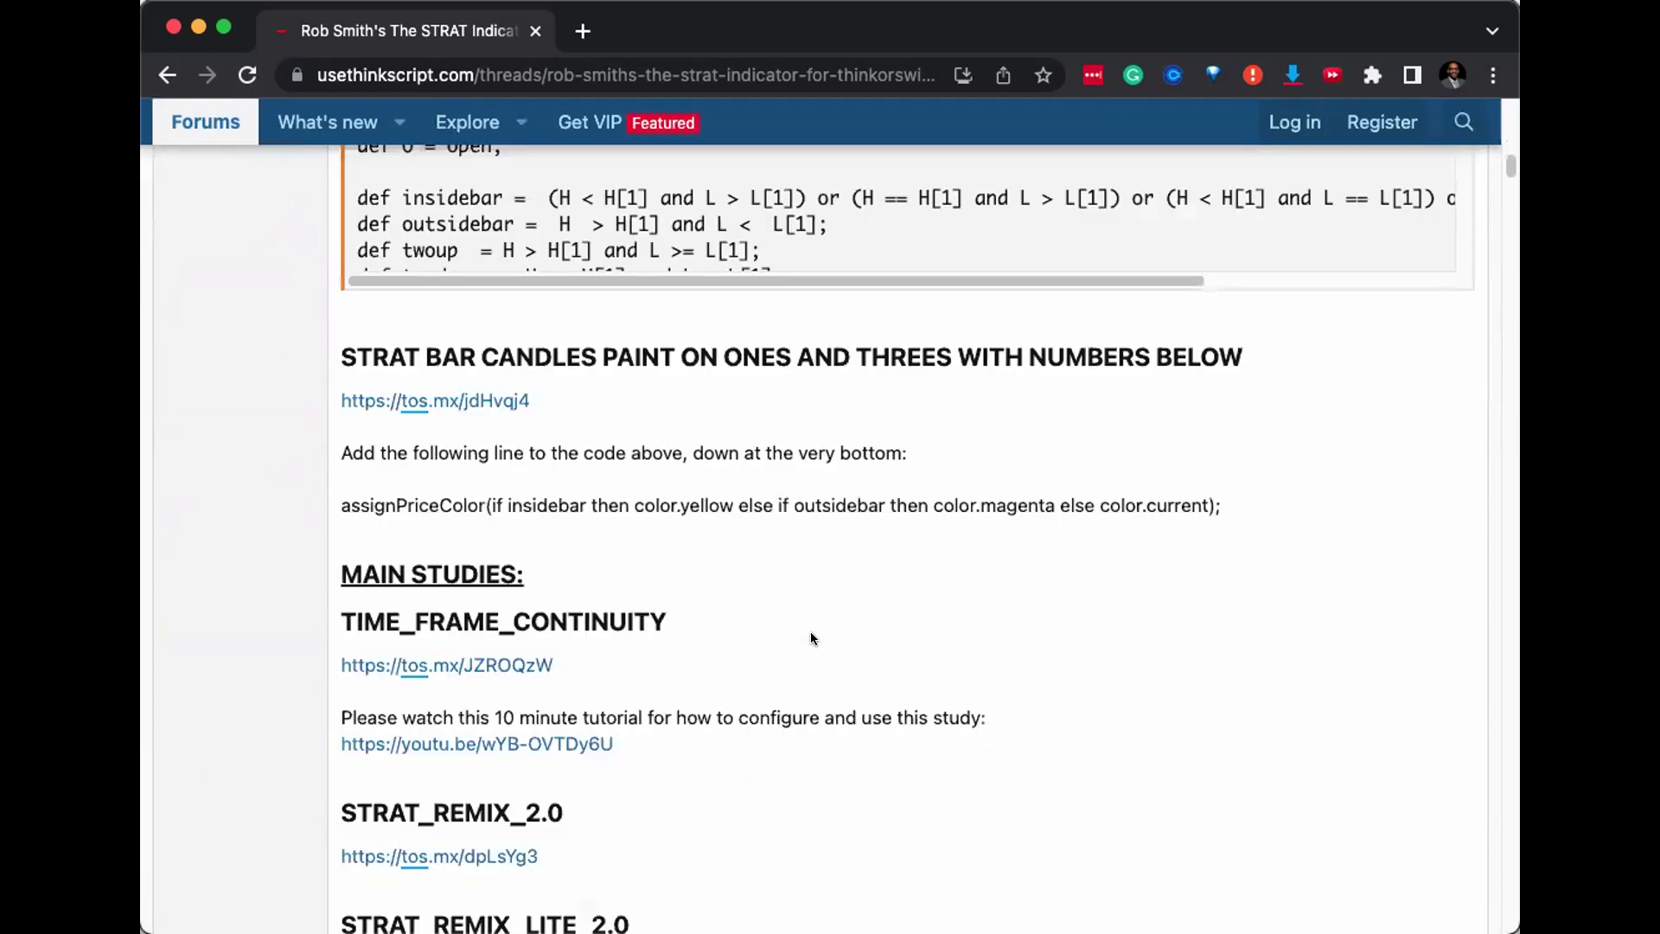
scroll(811, 638, "down", 5)
scroll(811, 638, "up", 20)
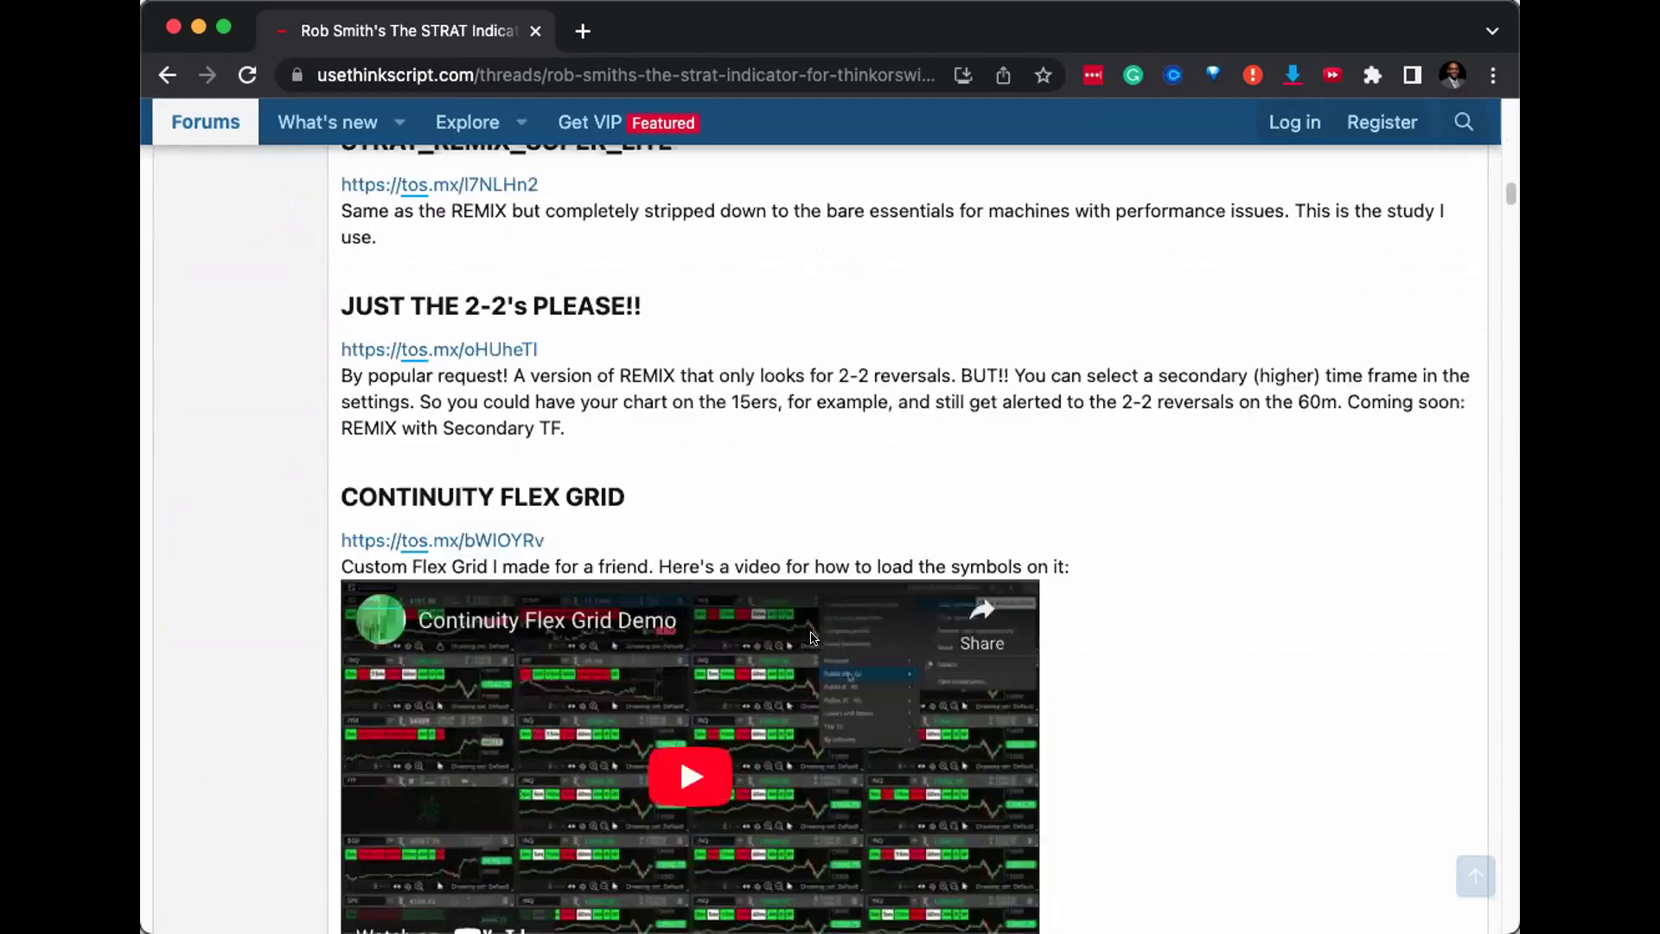
scroll(811, 639, "up", 5)
scroll(811, 638, "down", 3)
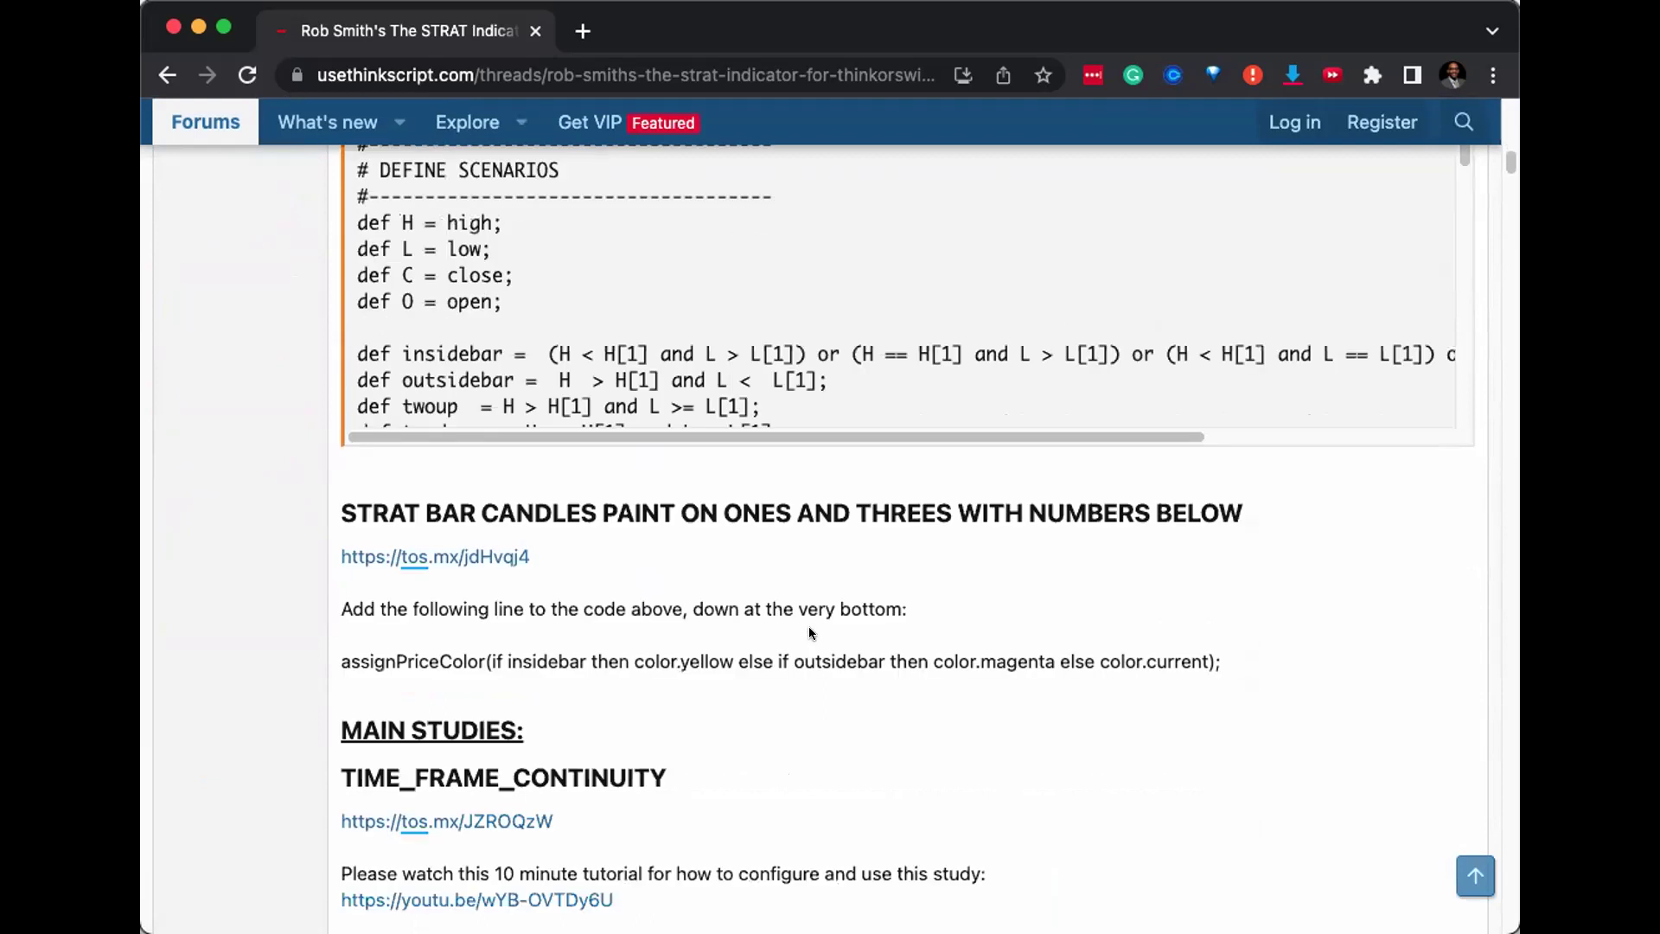
scroll(810, 631, "down", 1)
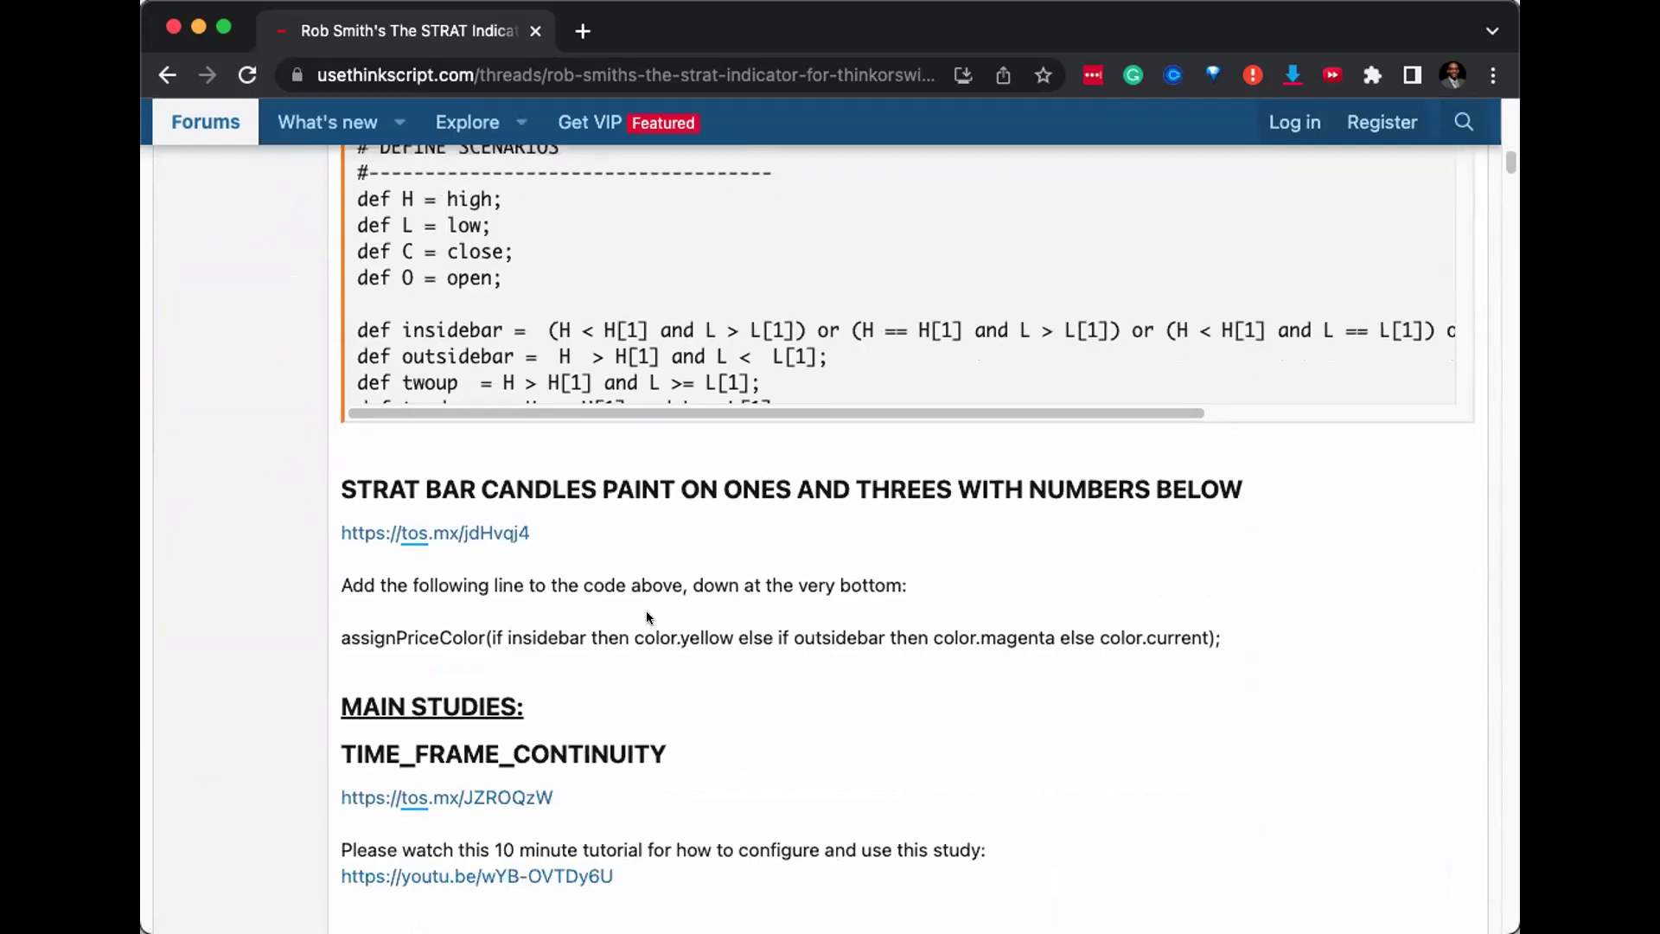
left_click(407, 538)
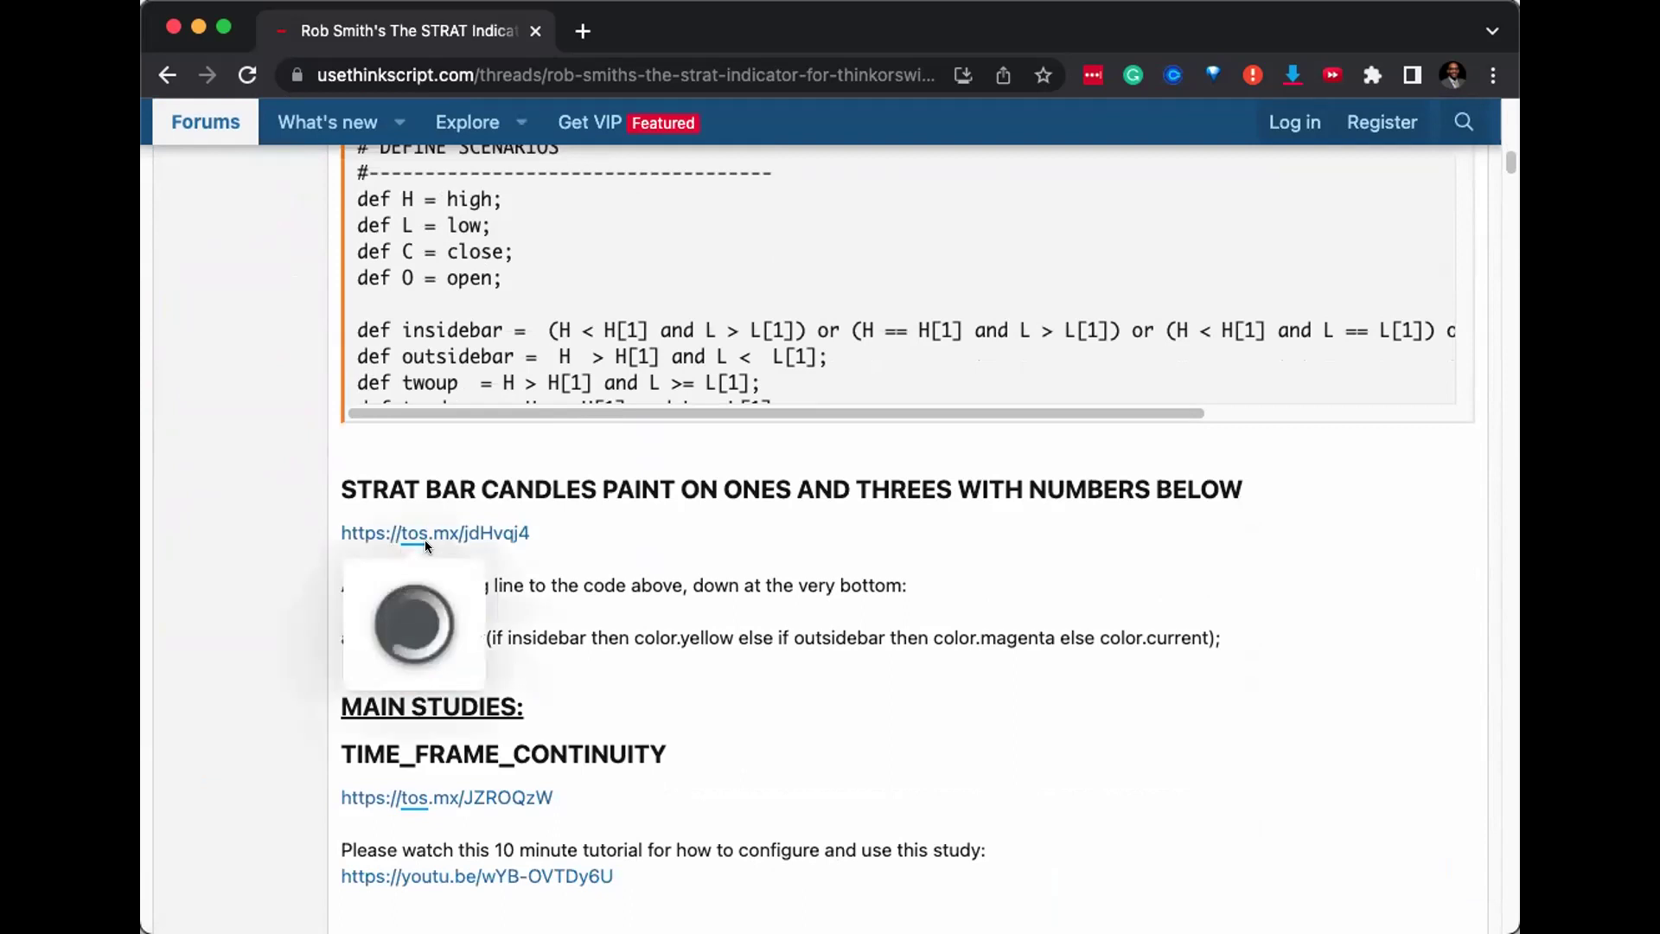
left_click(1351, 451)
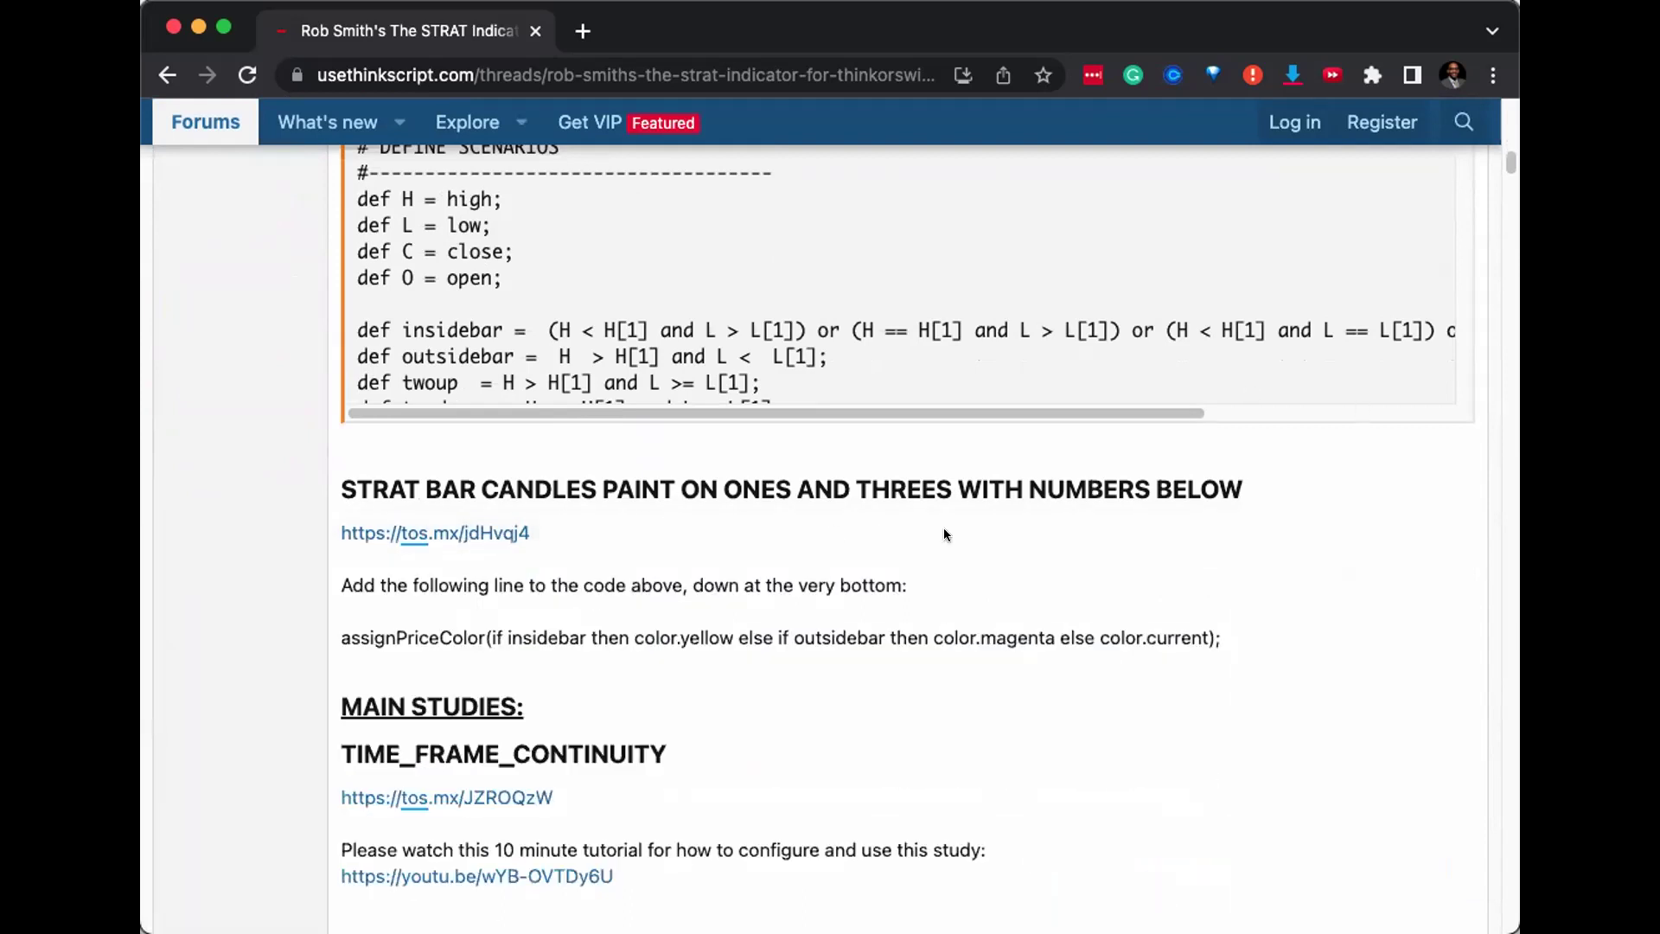
scroll(945, 534, "up", 10)
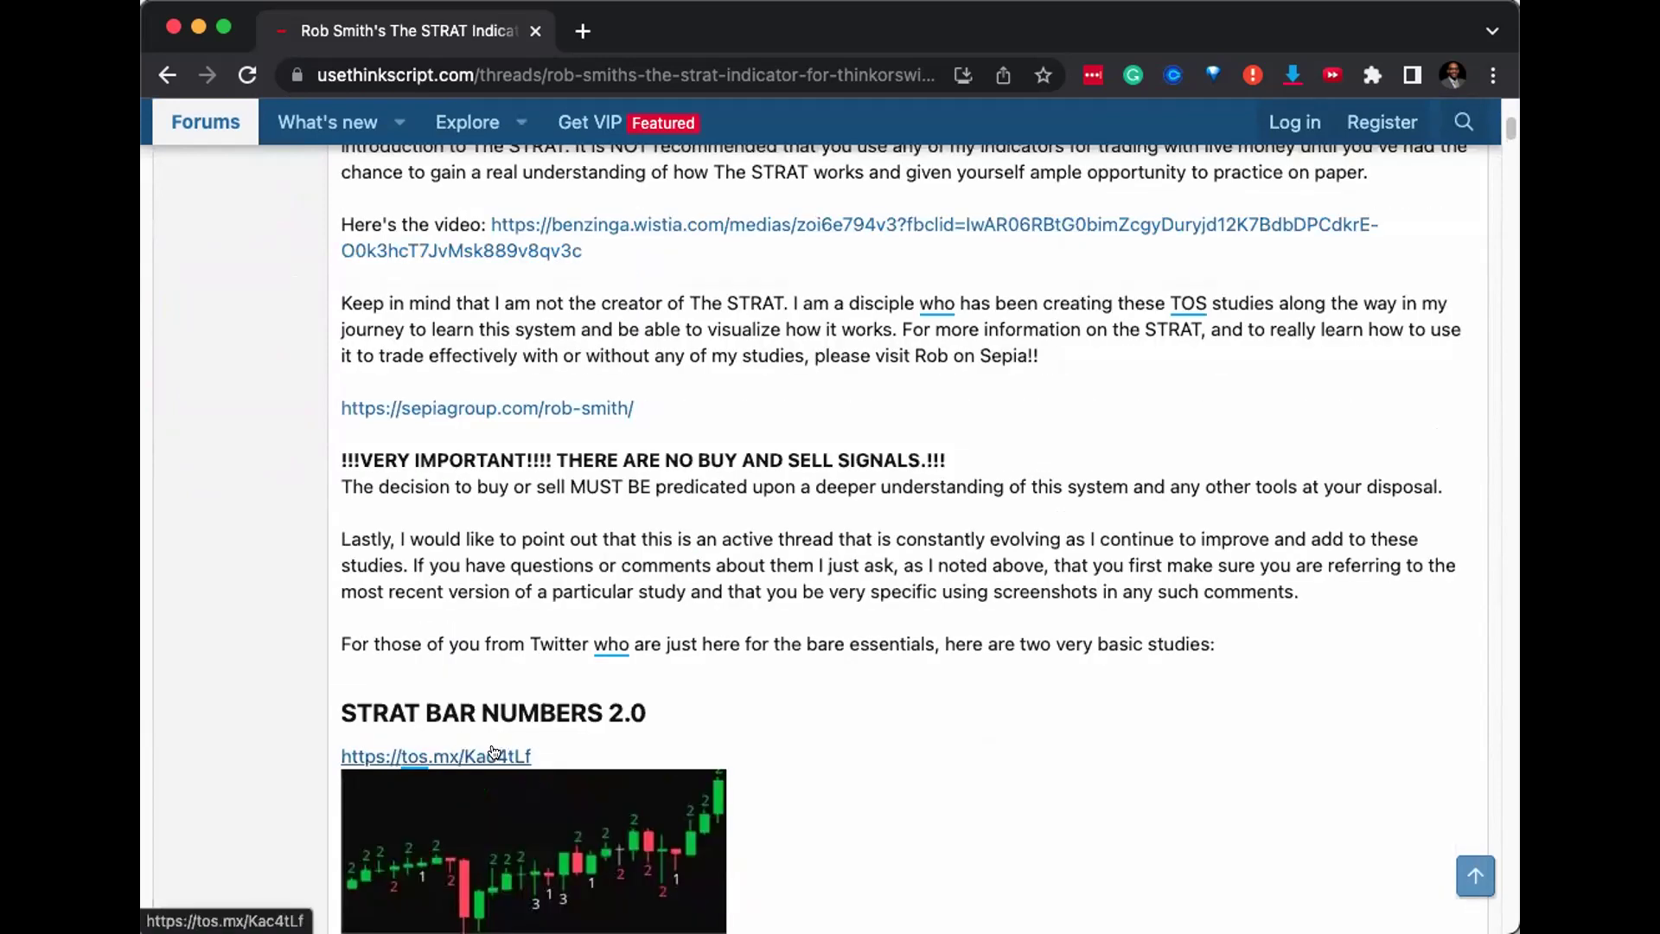
right_click(494, 752)
left_click(712, 667)
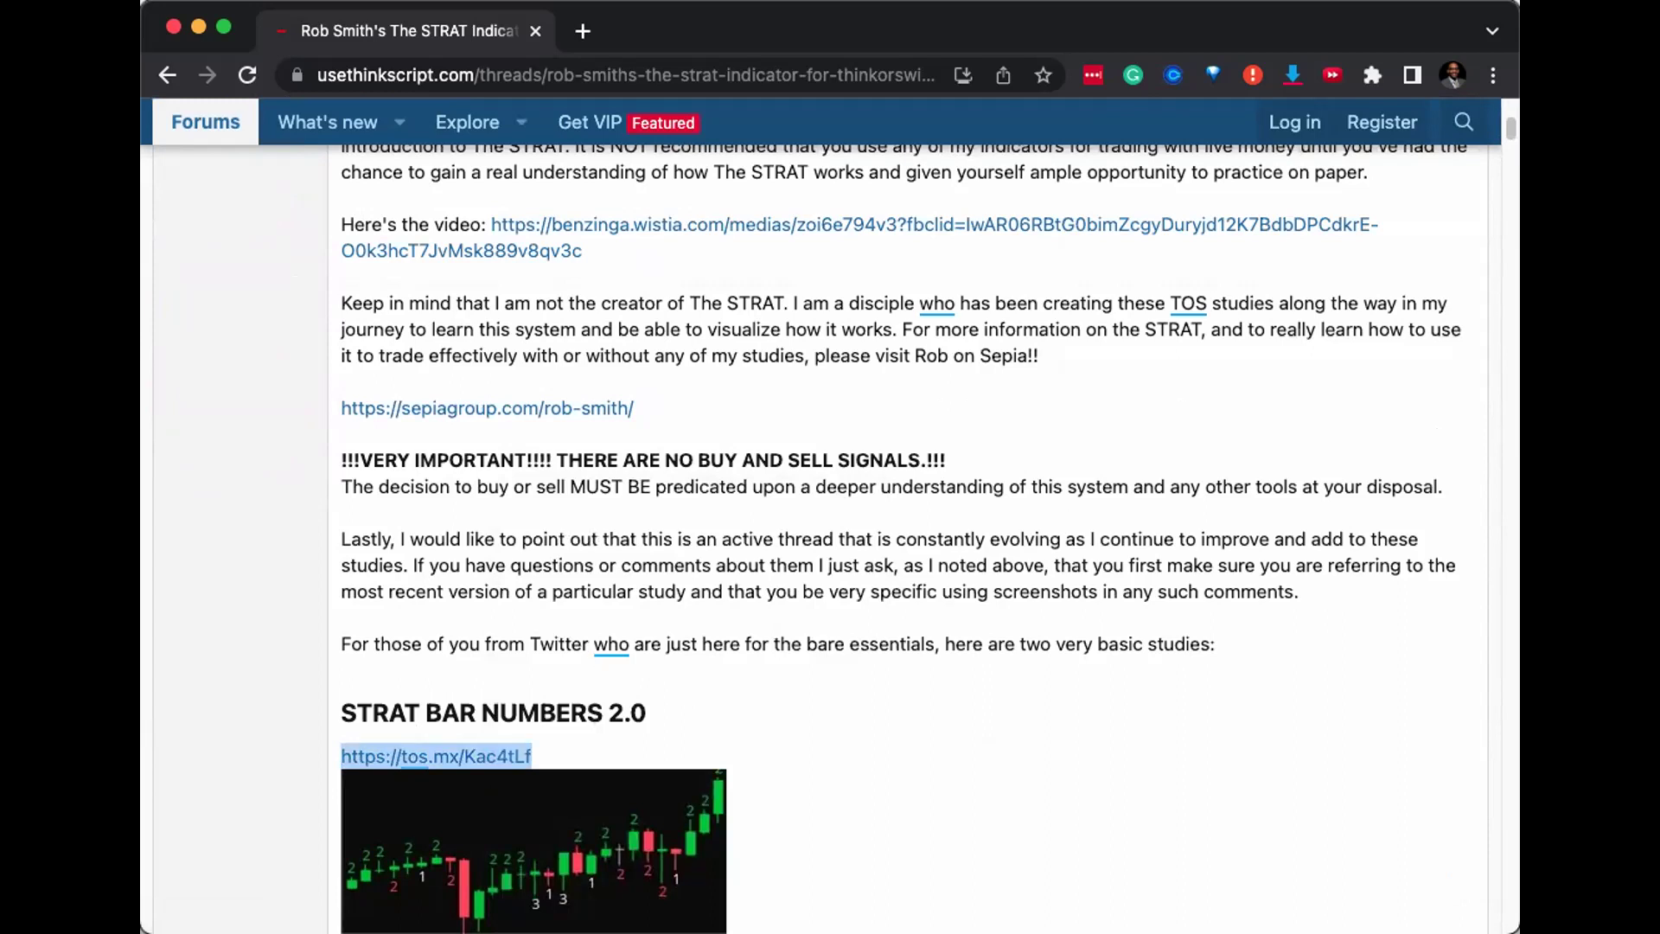
key("super+Tab")
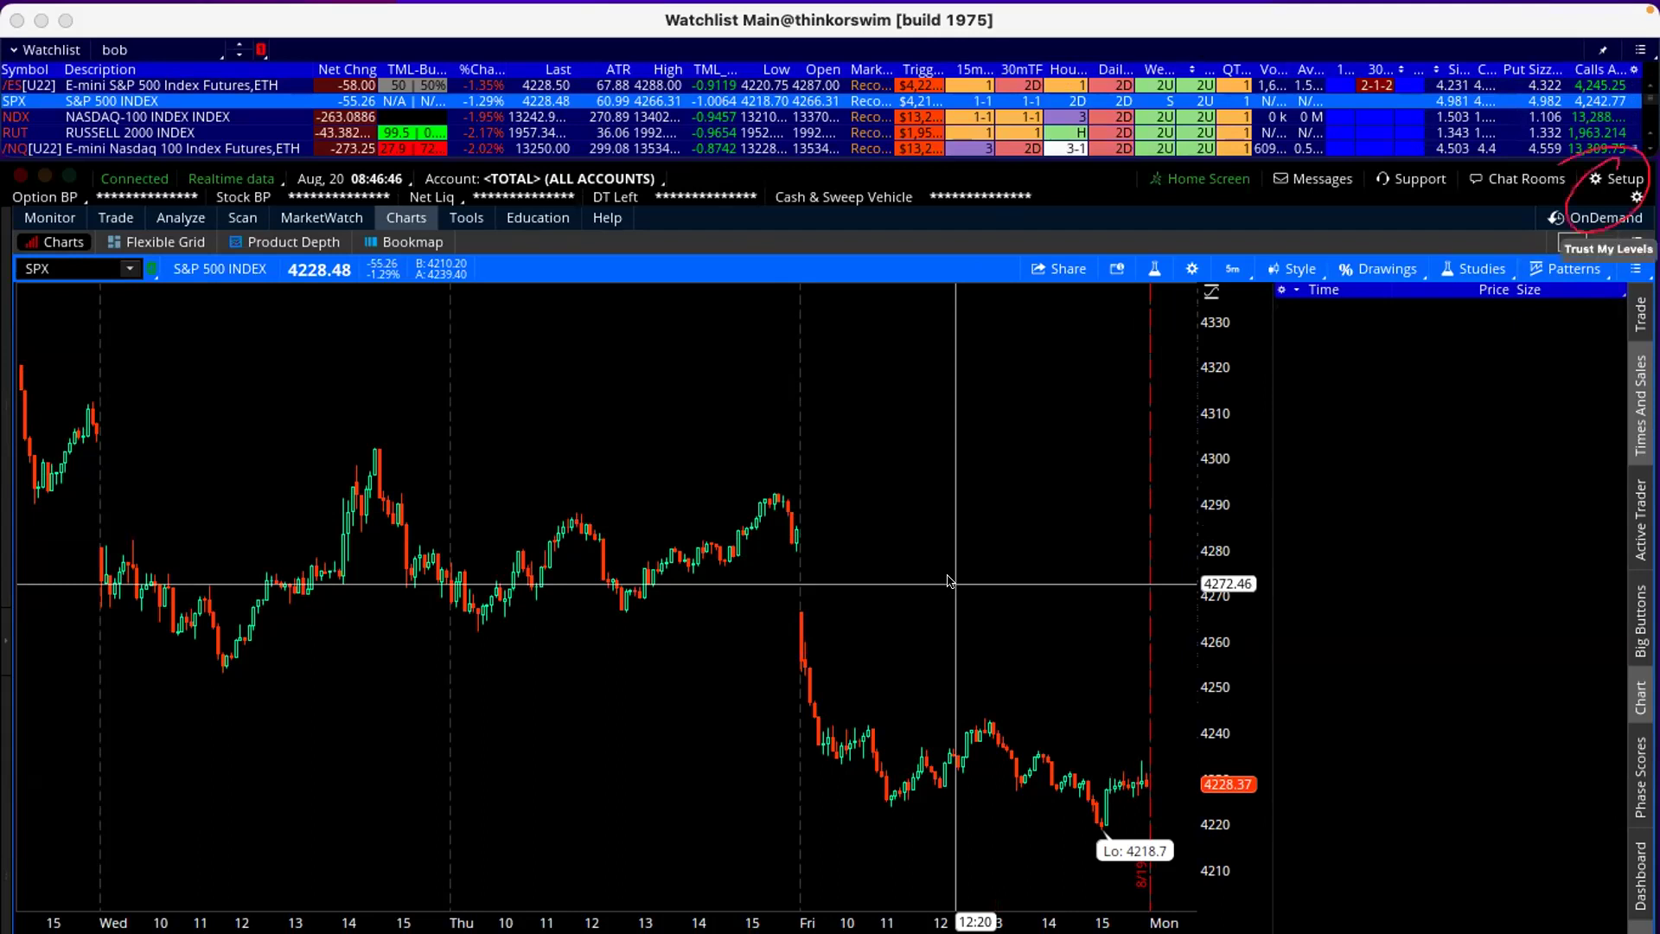
left_click(1593, 182)
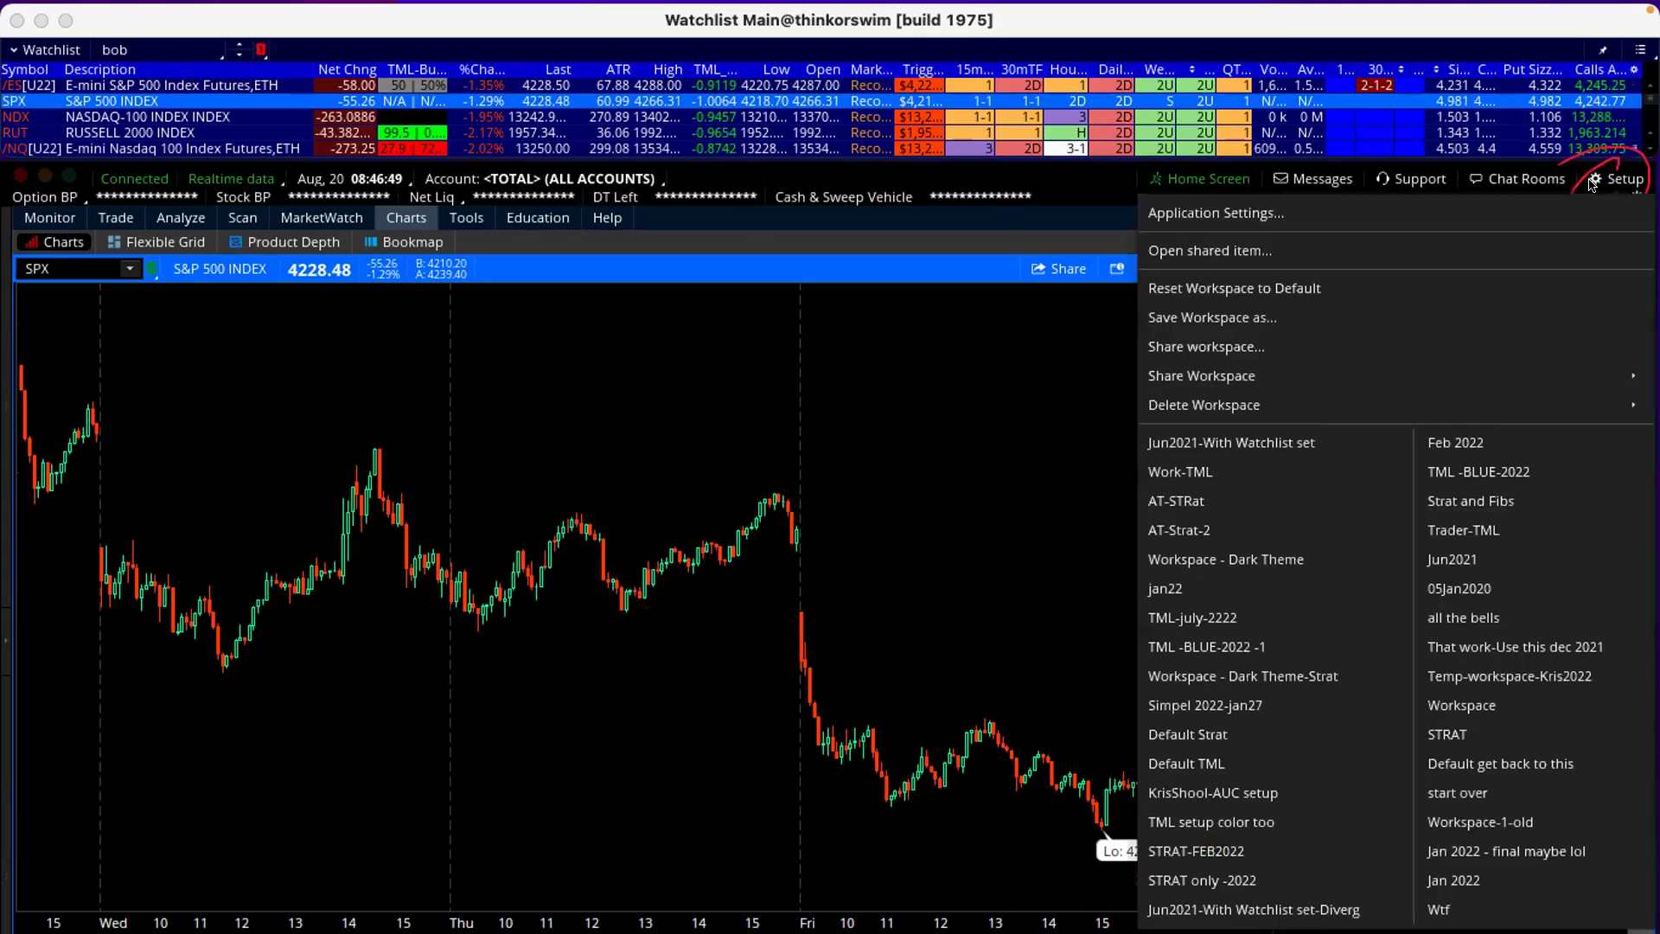
left_click(1331, 253)
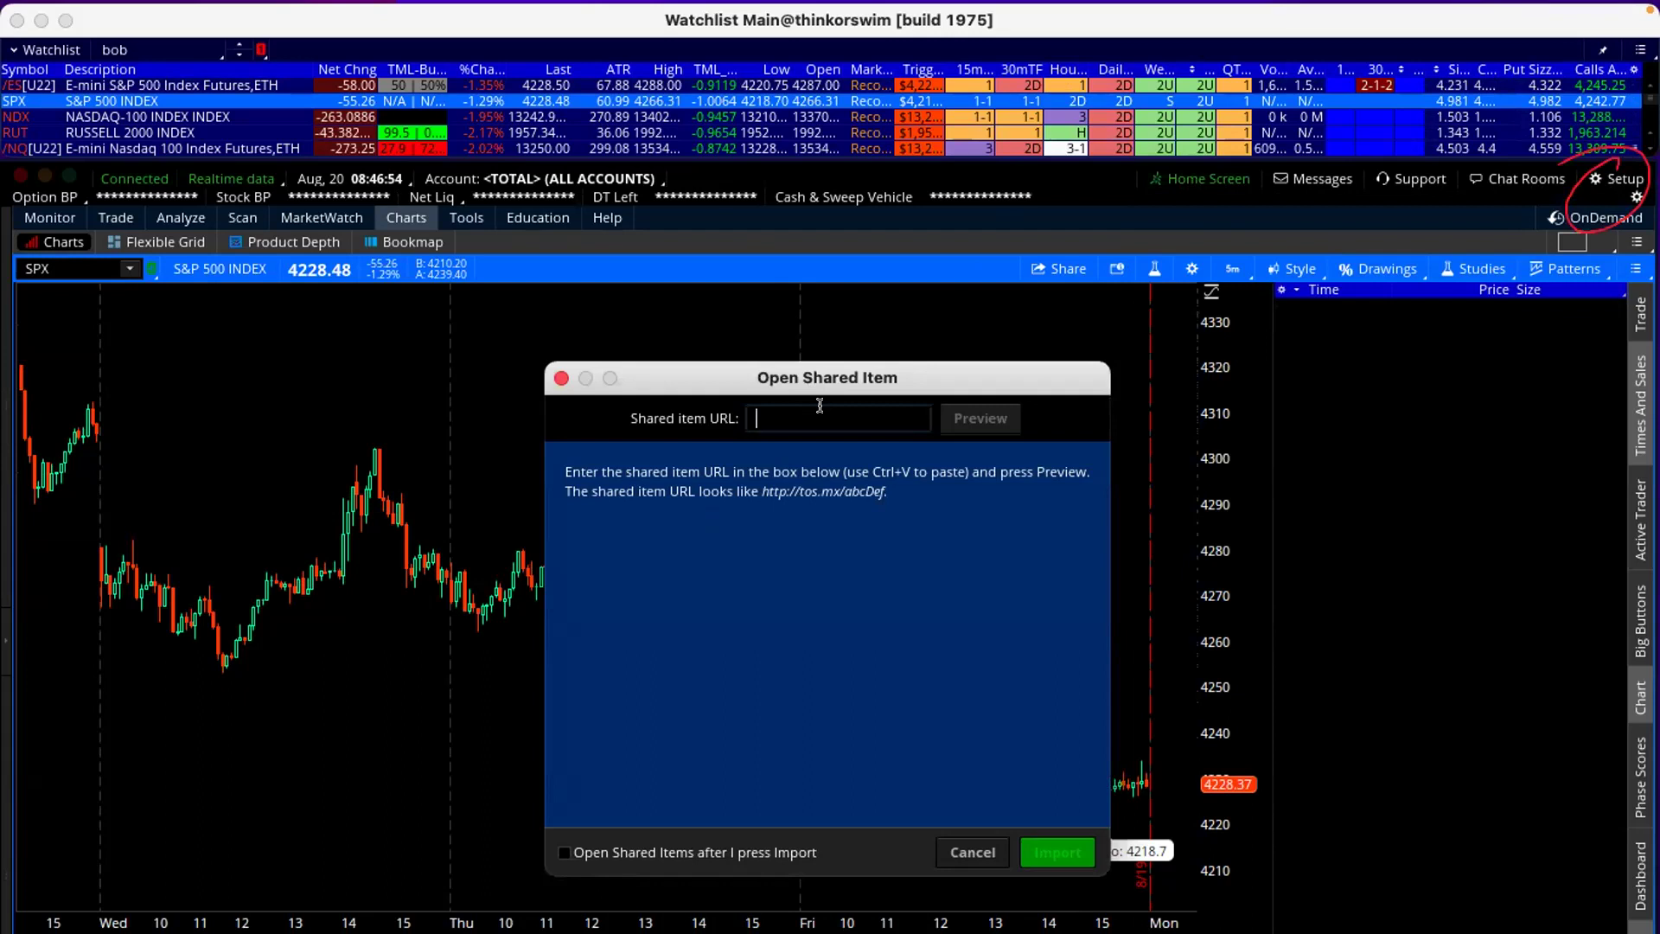
key("ctrl+v")
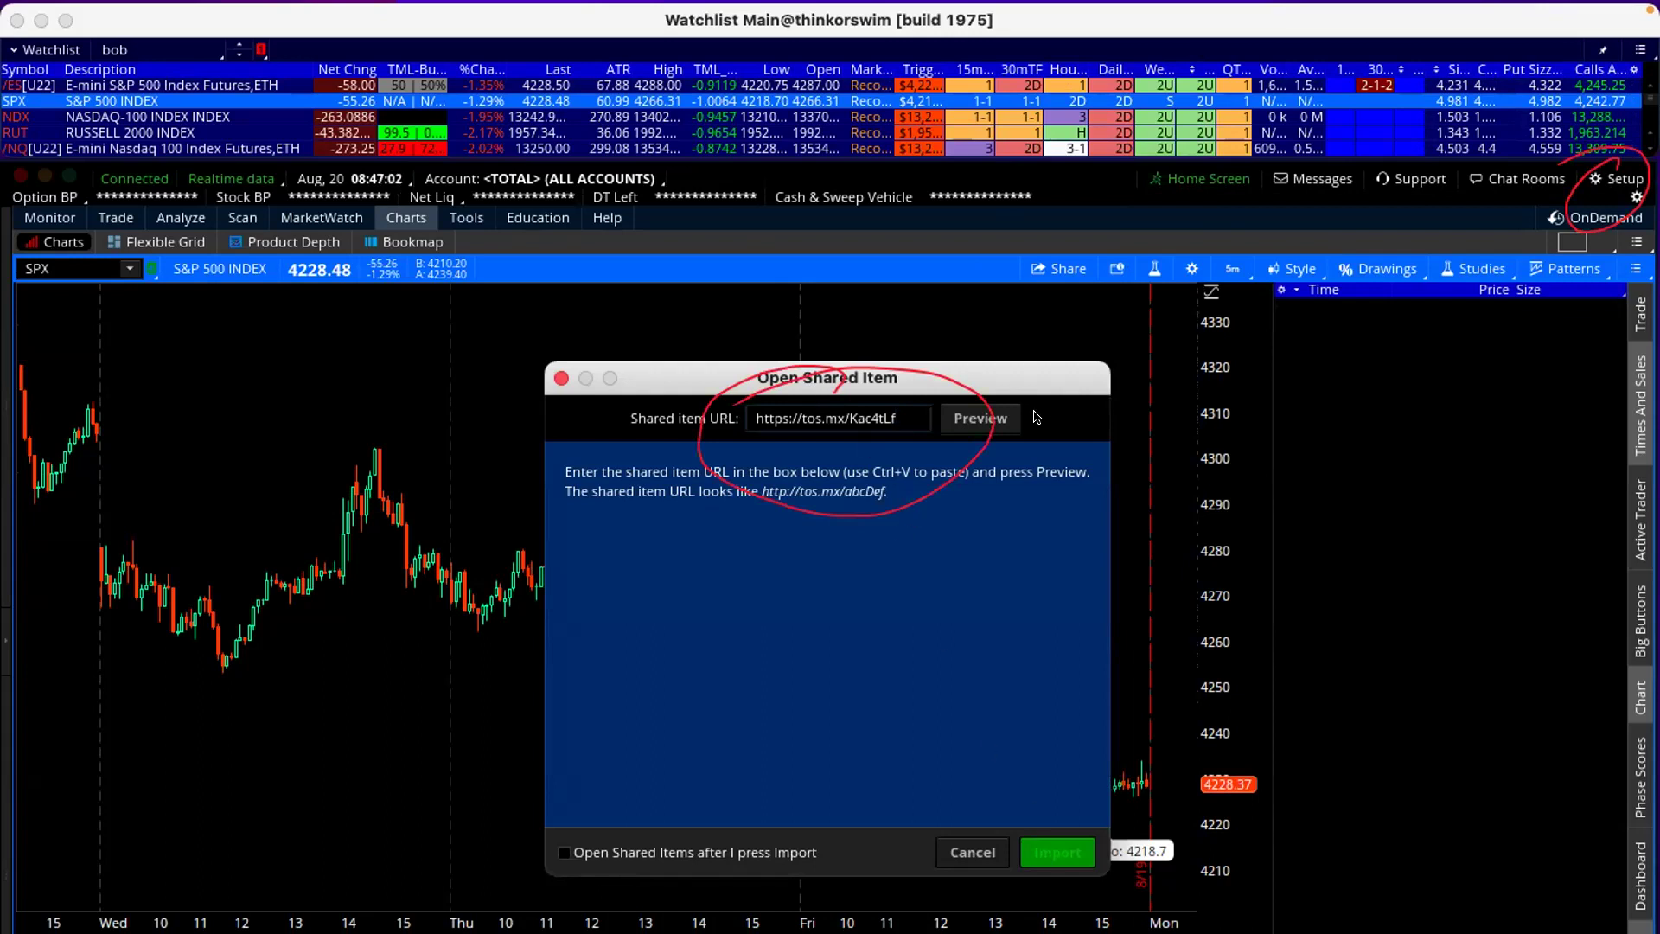
left_click(1006, 418)
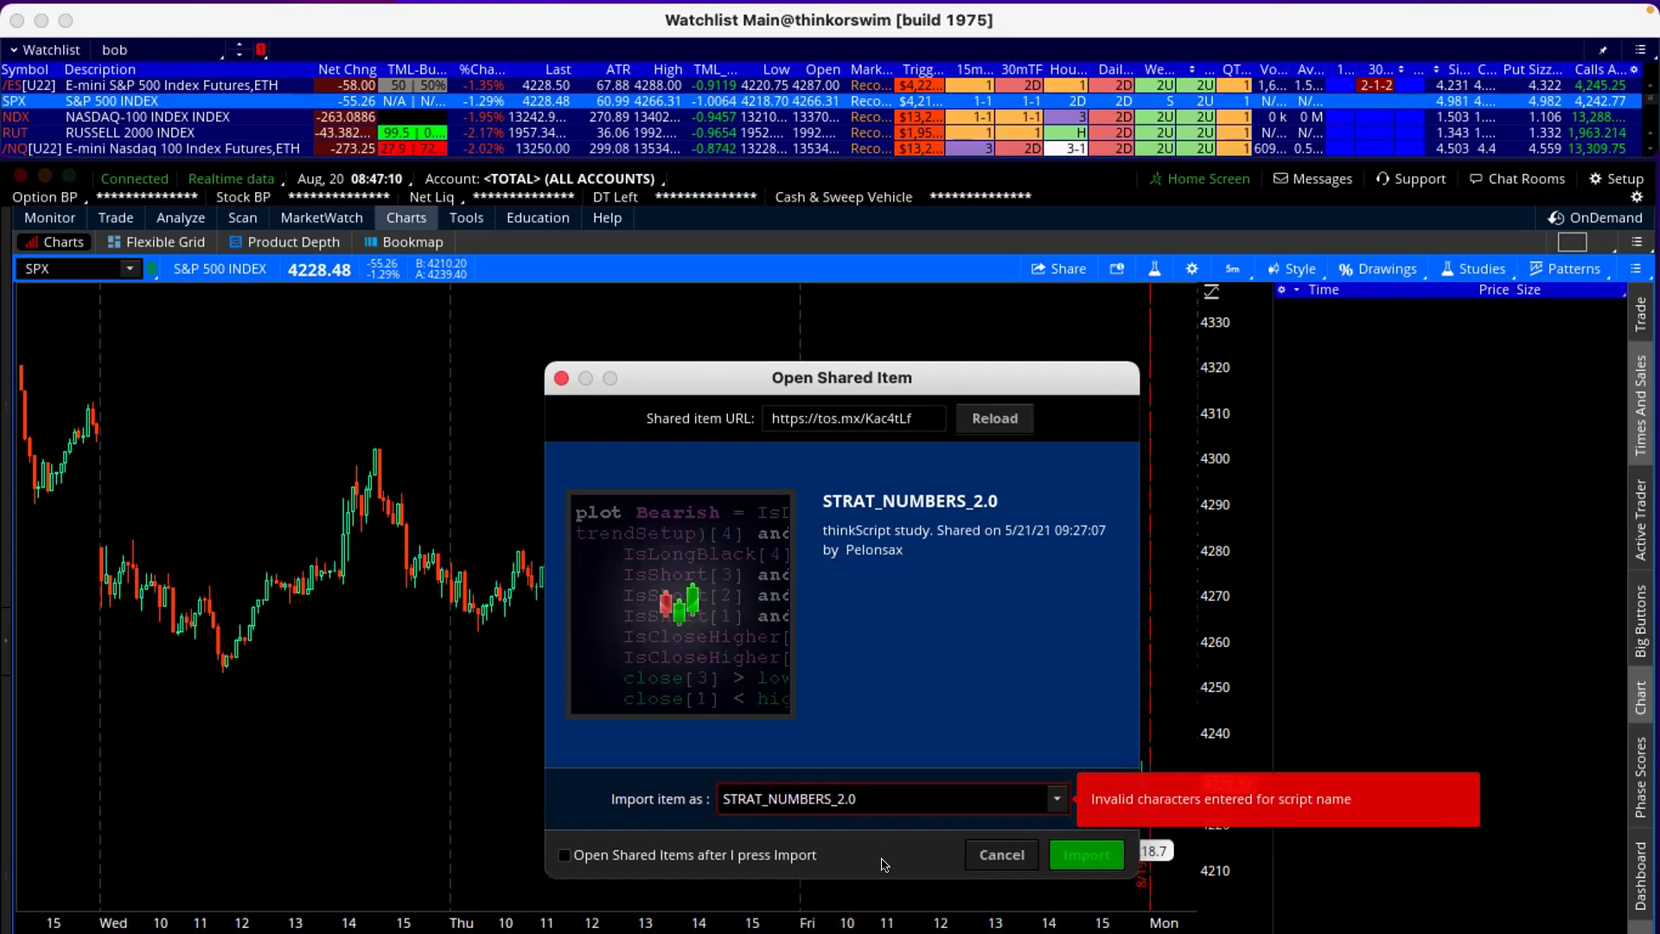
Rename the import to A_STRAT_NUMBERS_v2, removing invalid characters, and import the study.
key("Left")
key("BackSpace")
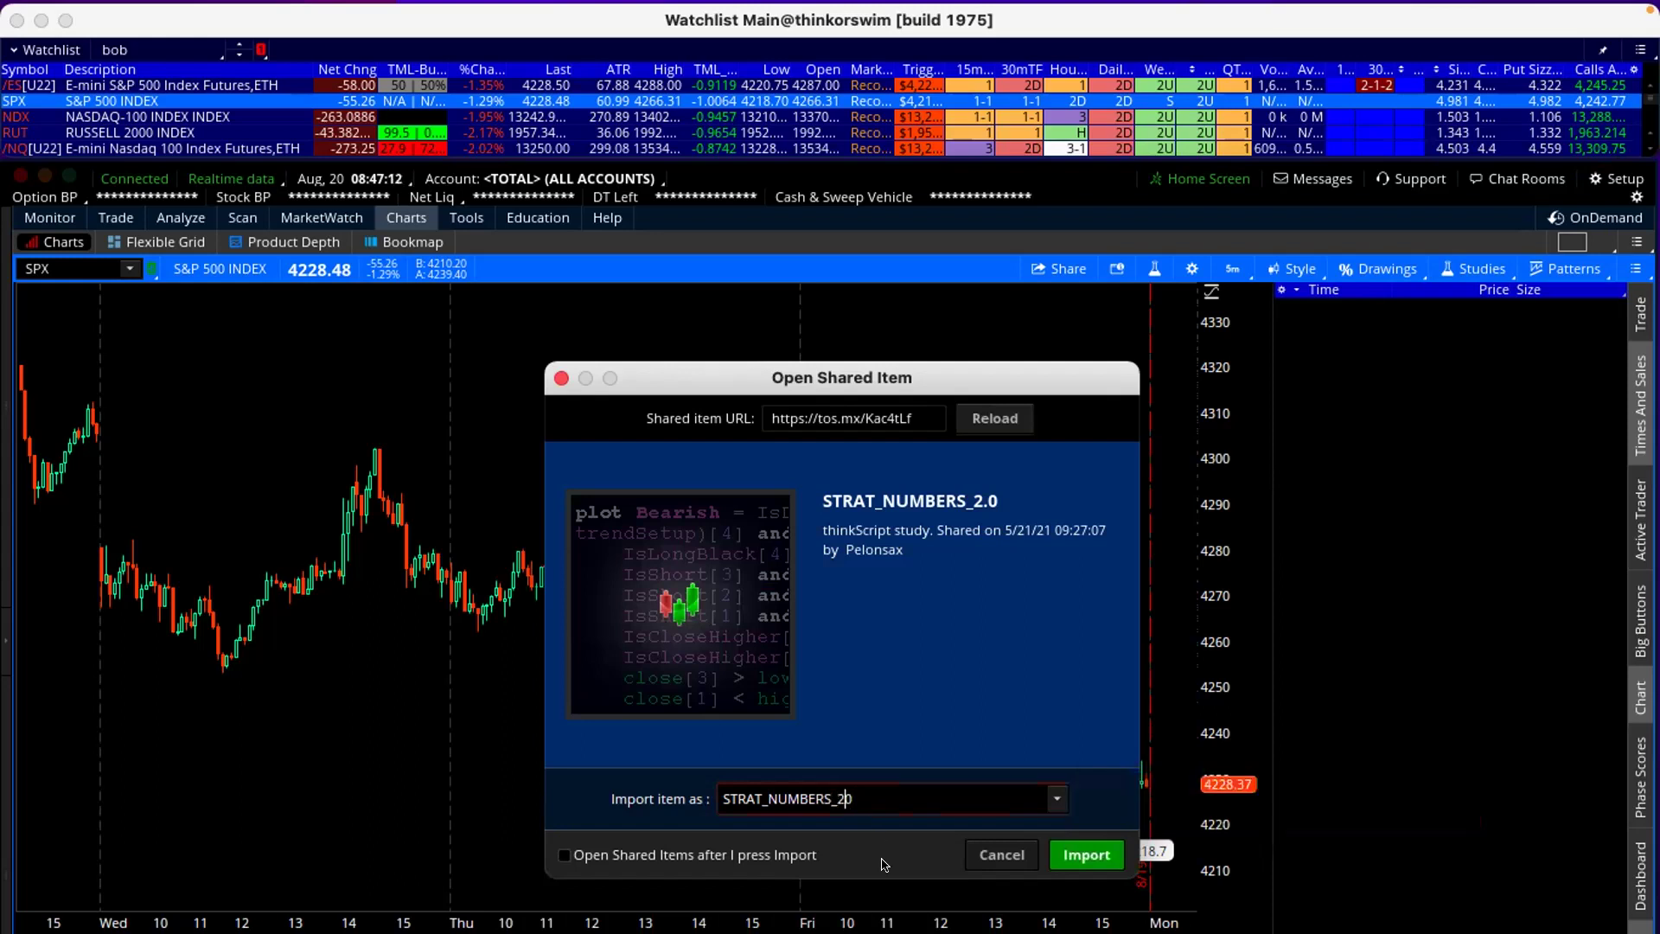
key("BackSpace")
key("BackSpace")
type("v2")
key("space")
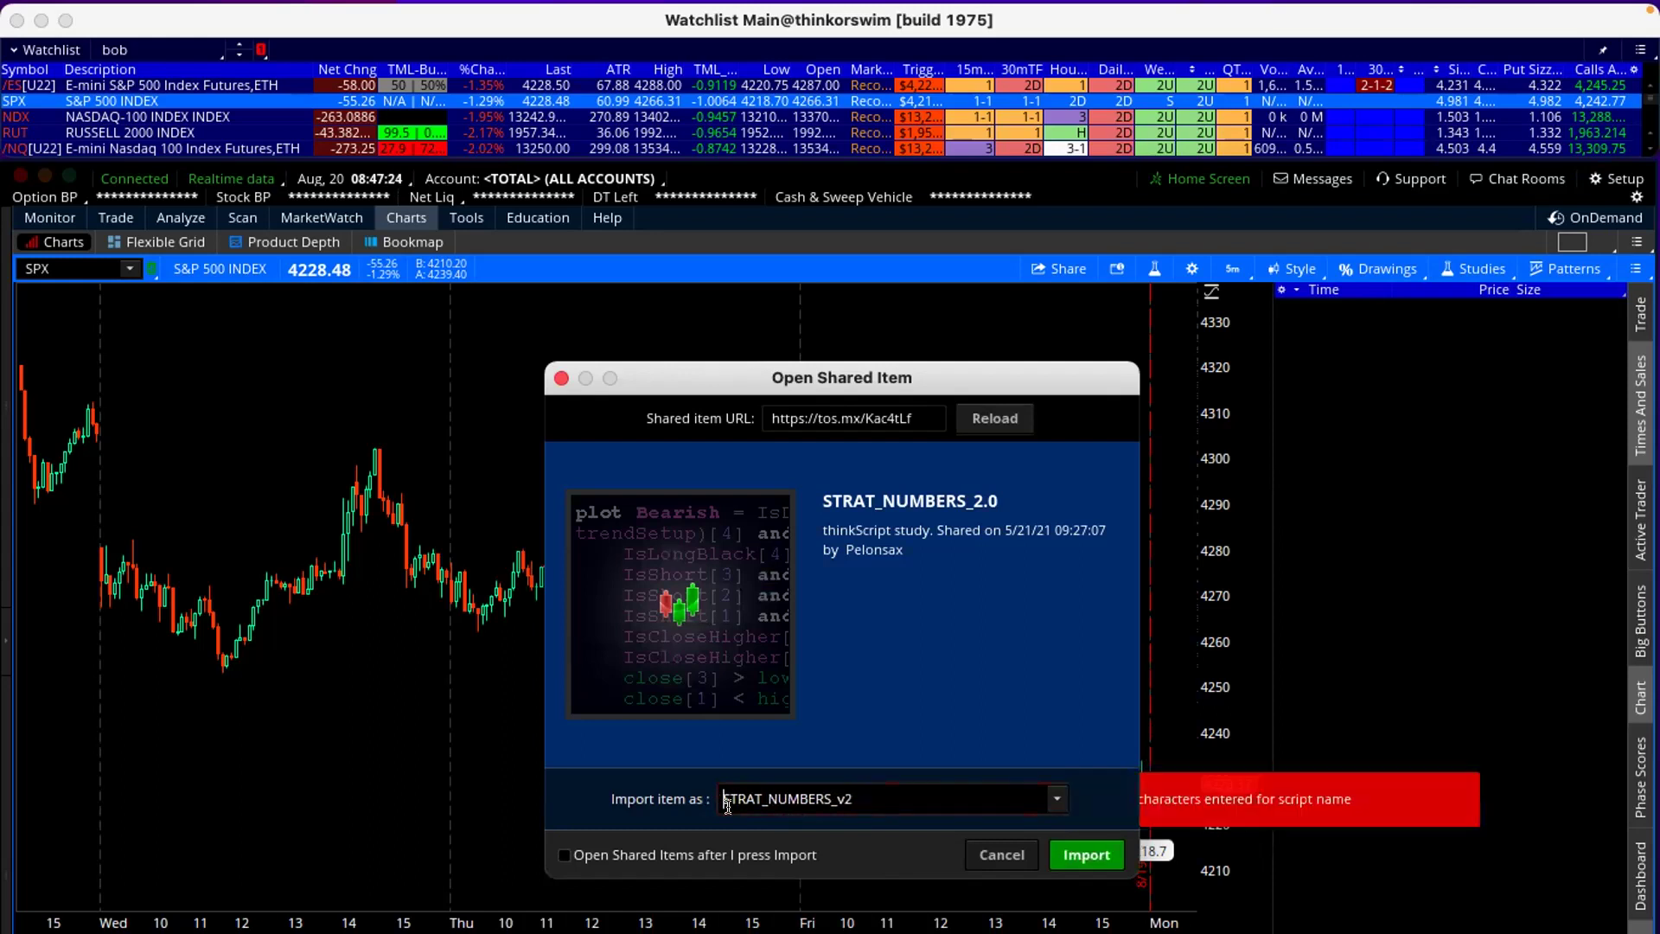
type("A")
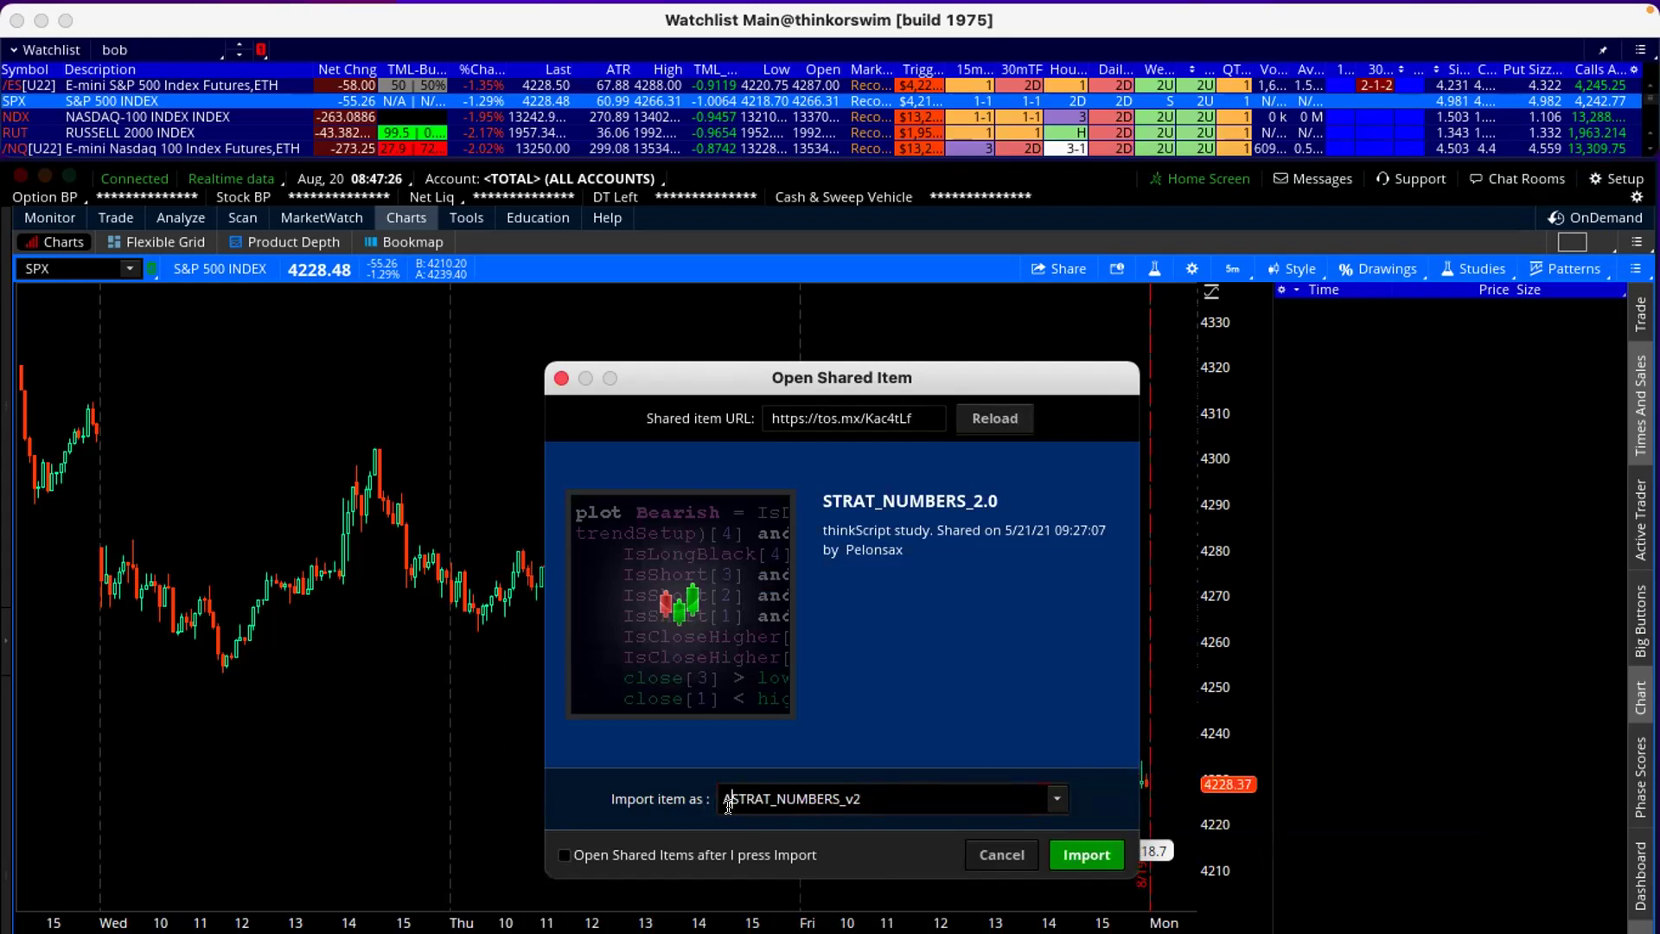
key("space")
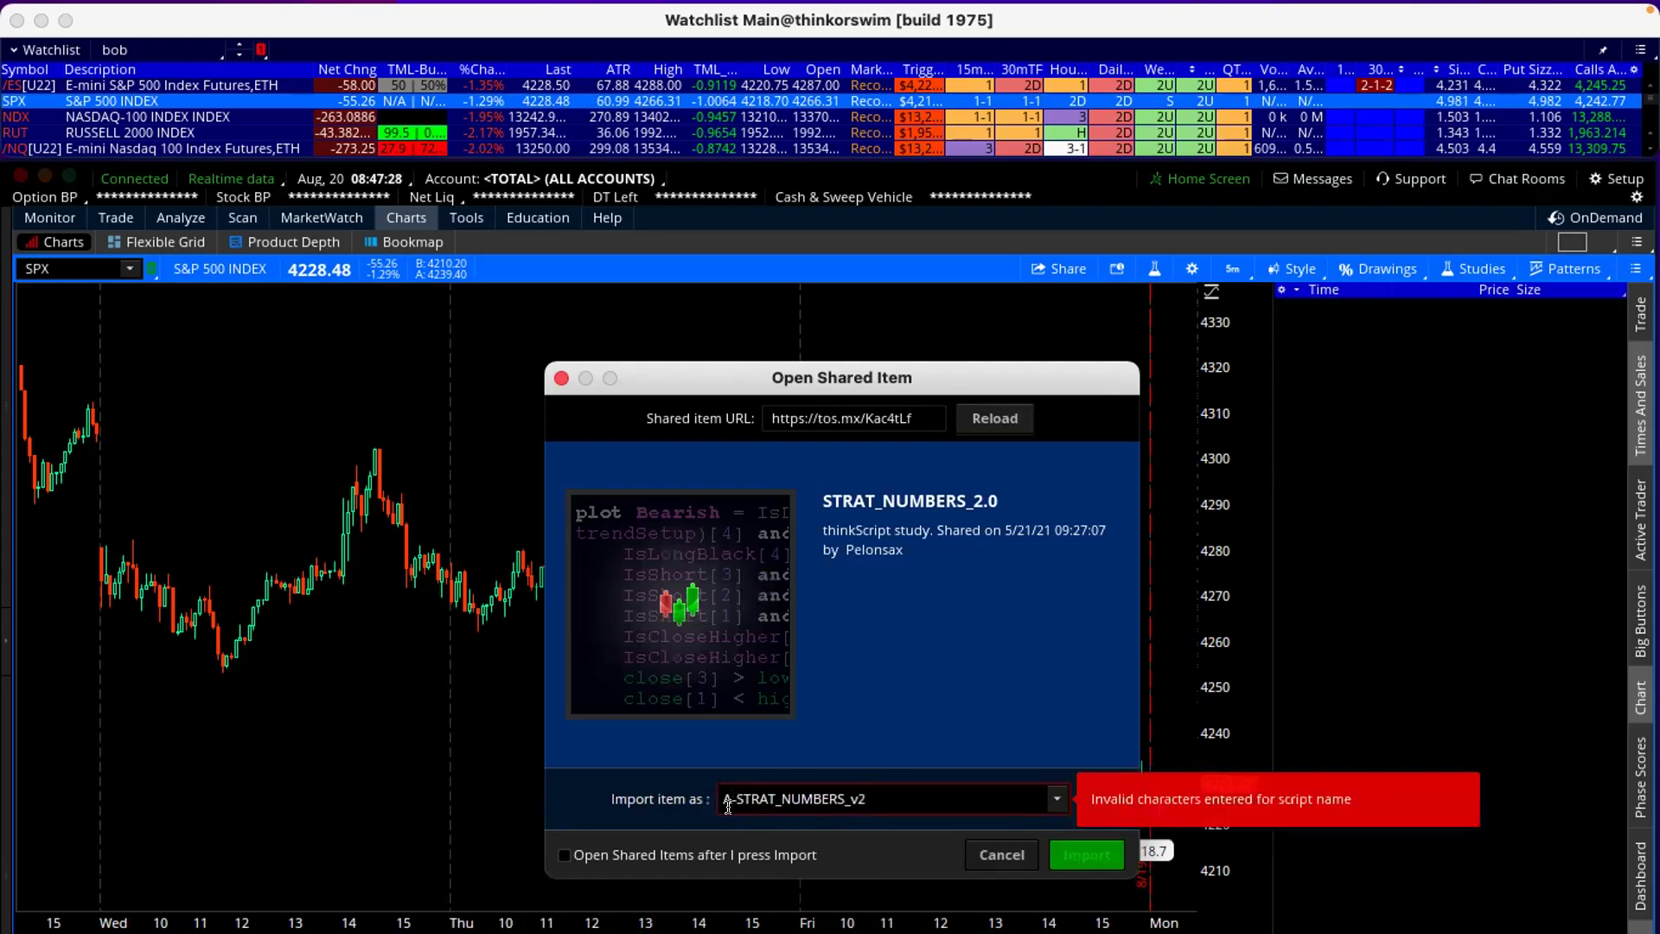
key("BackSpace")
type("_")
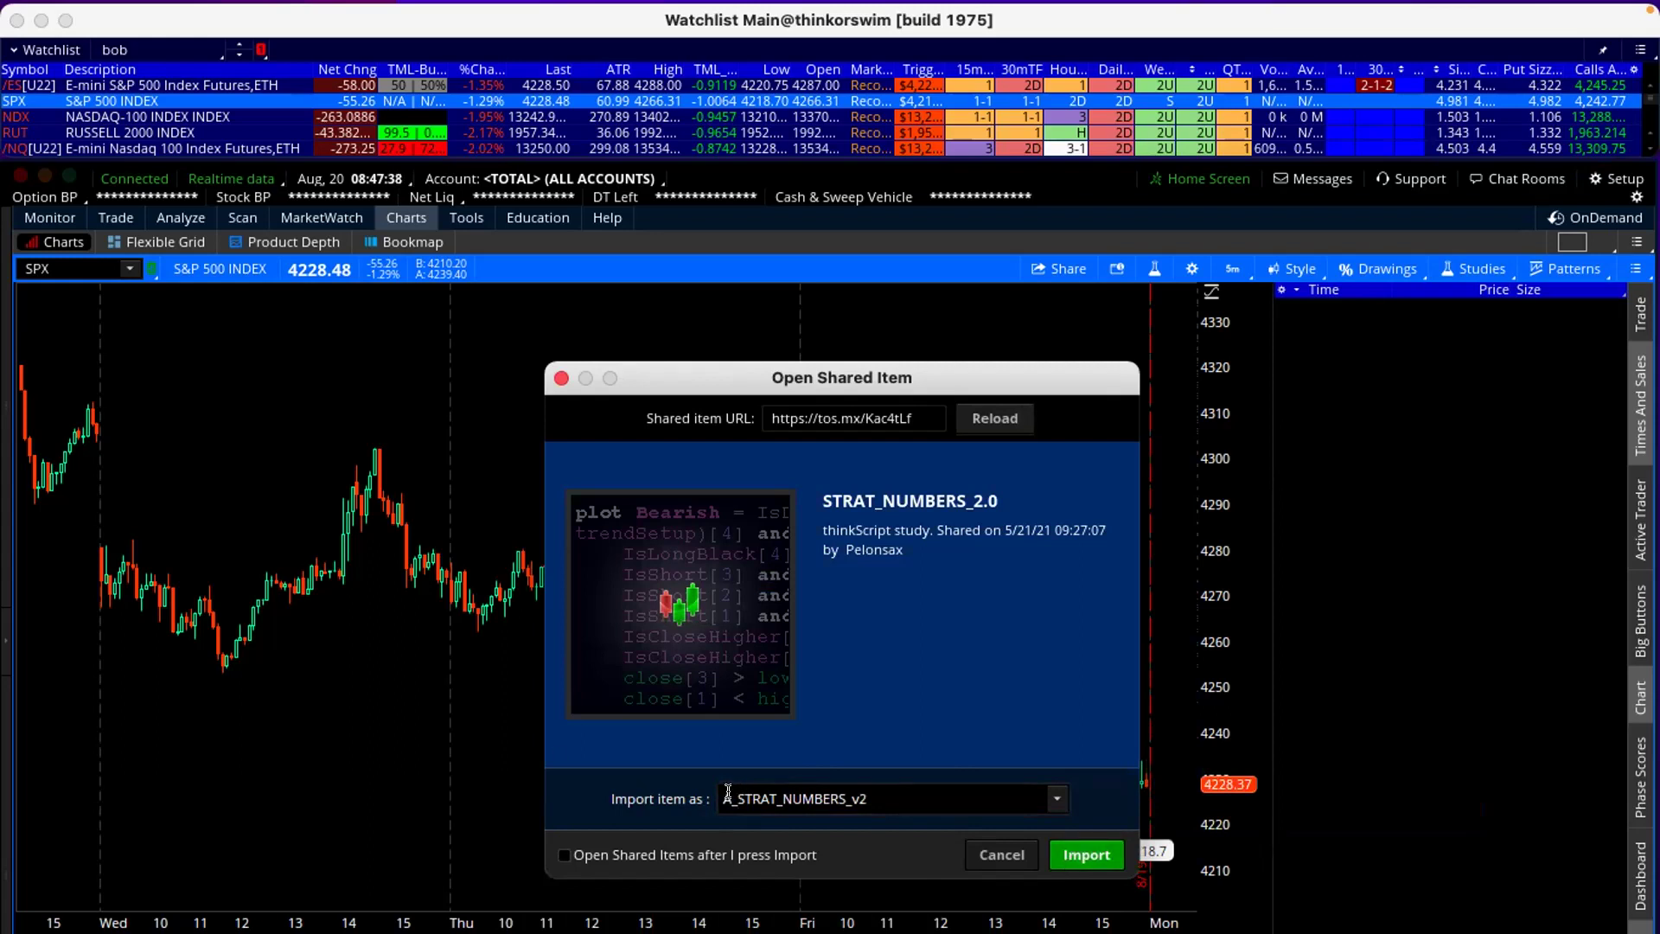
left_click(1061, 851)
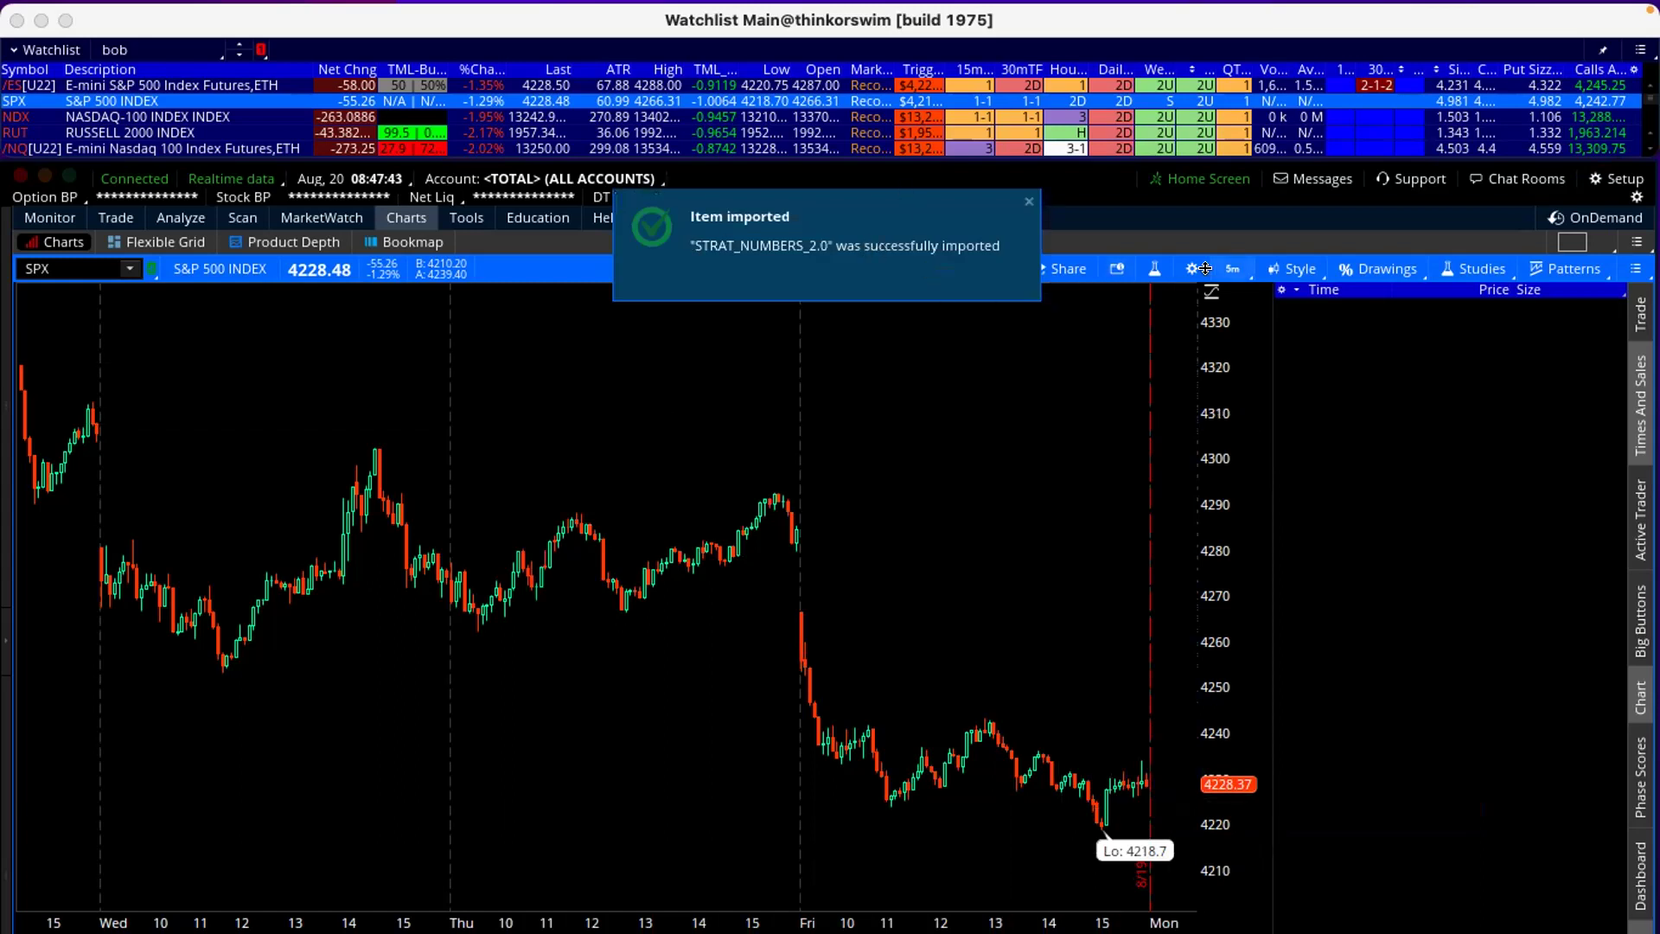
Search 'A_' in the studies list, add A_STRAT_NUMBERS_v2 to Price, then clear the search.
left_click(1158, 267)
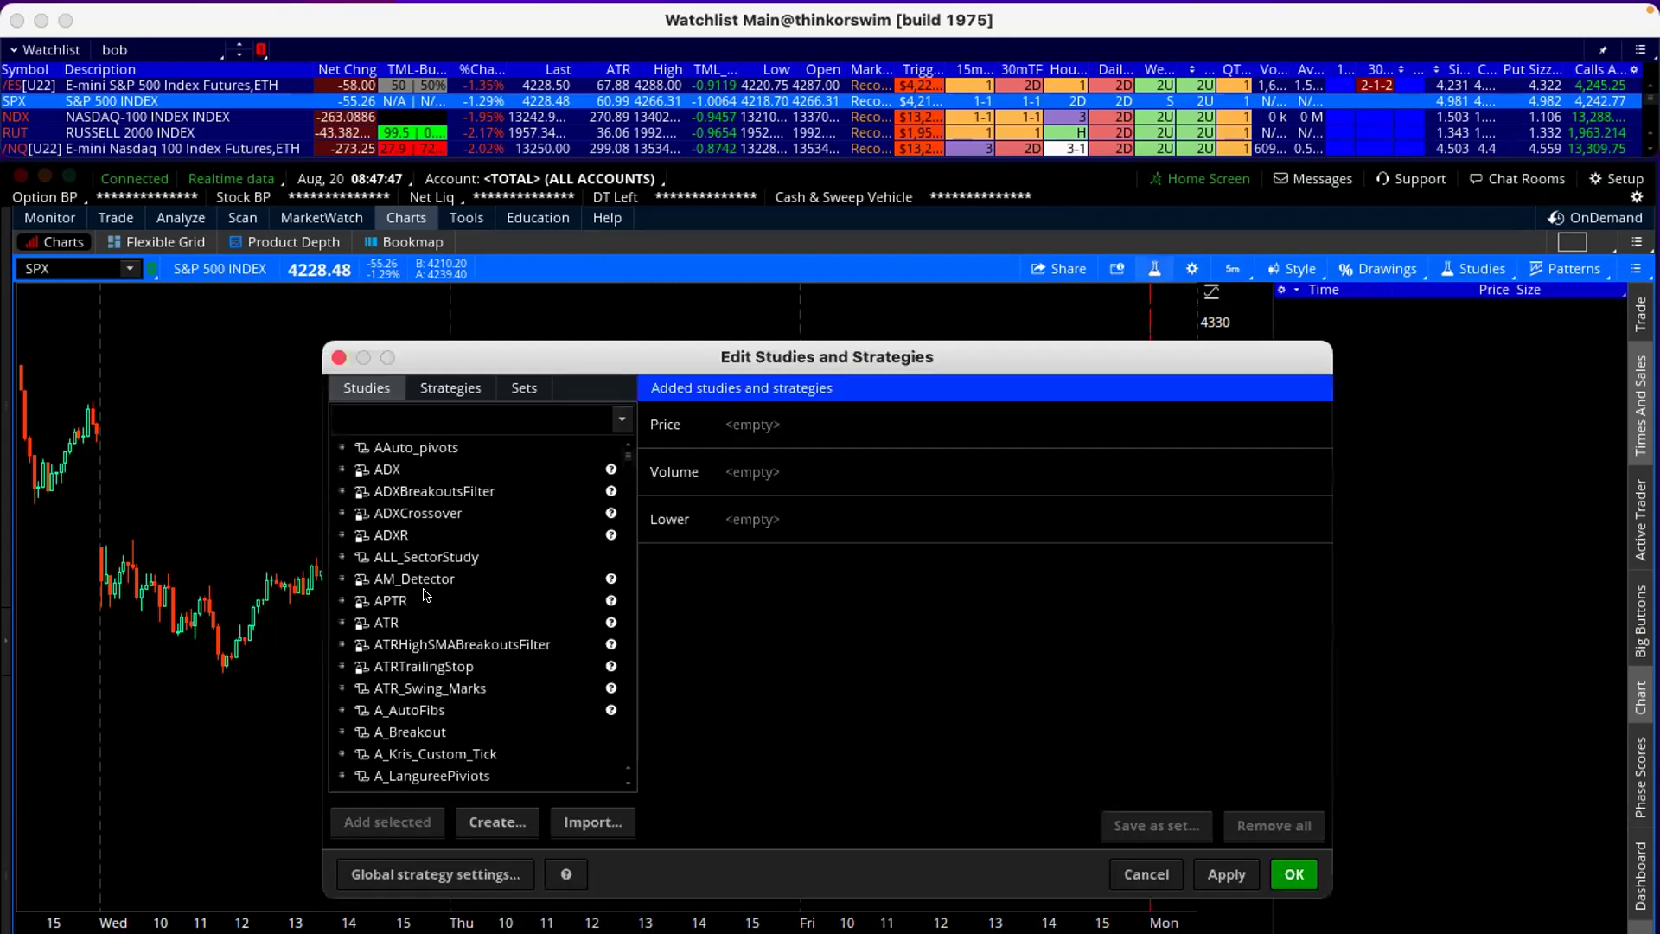
left_click(422, 418)
type("A_")
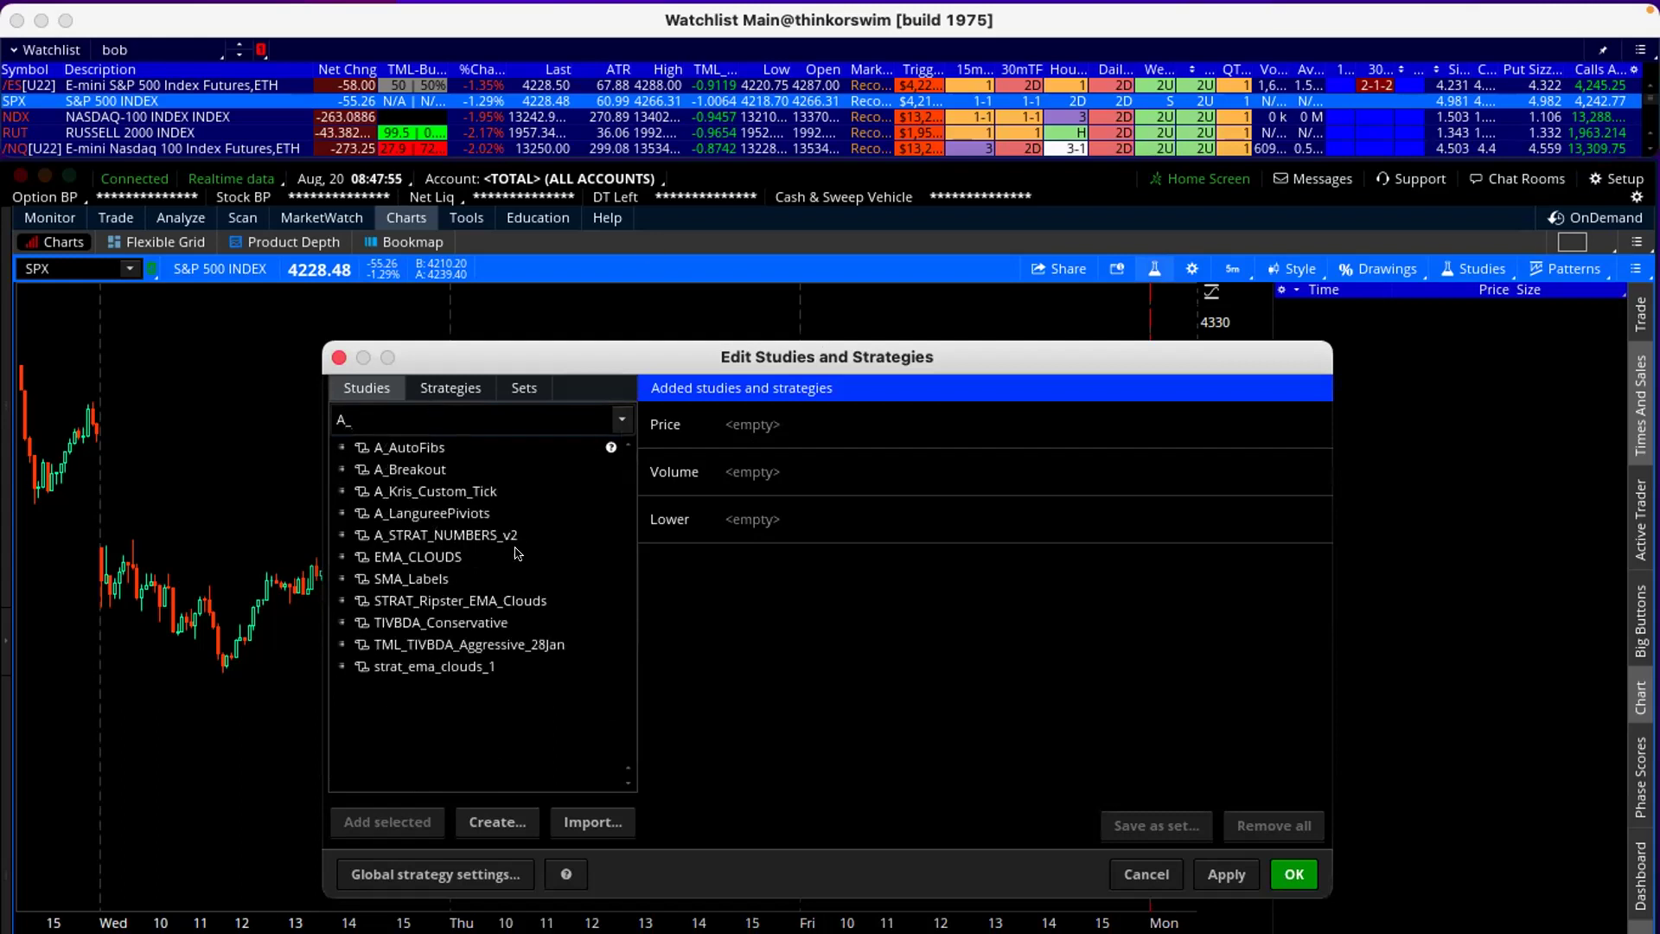
left_click(464, 537)
double_click(464, 537)
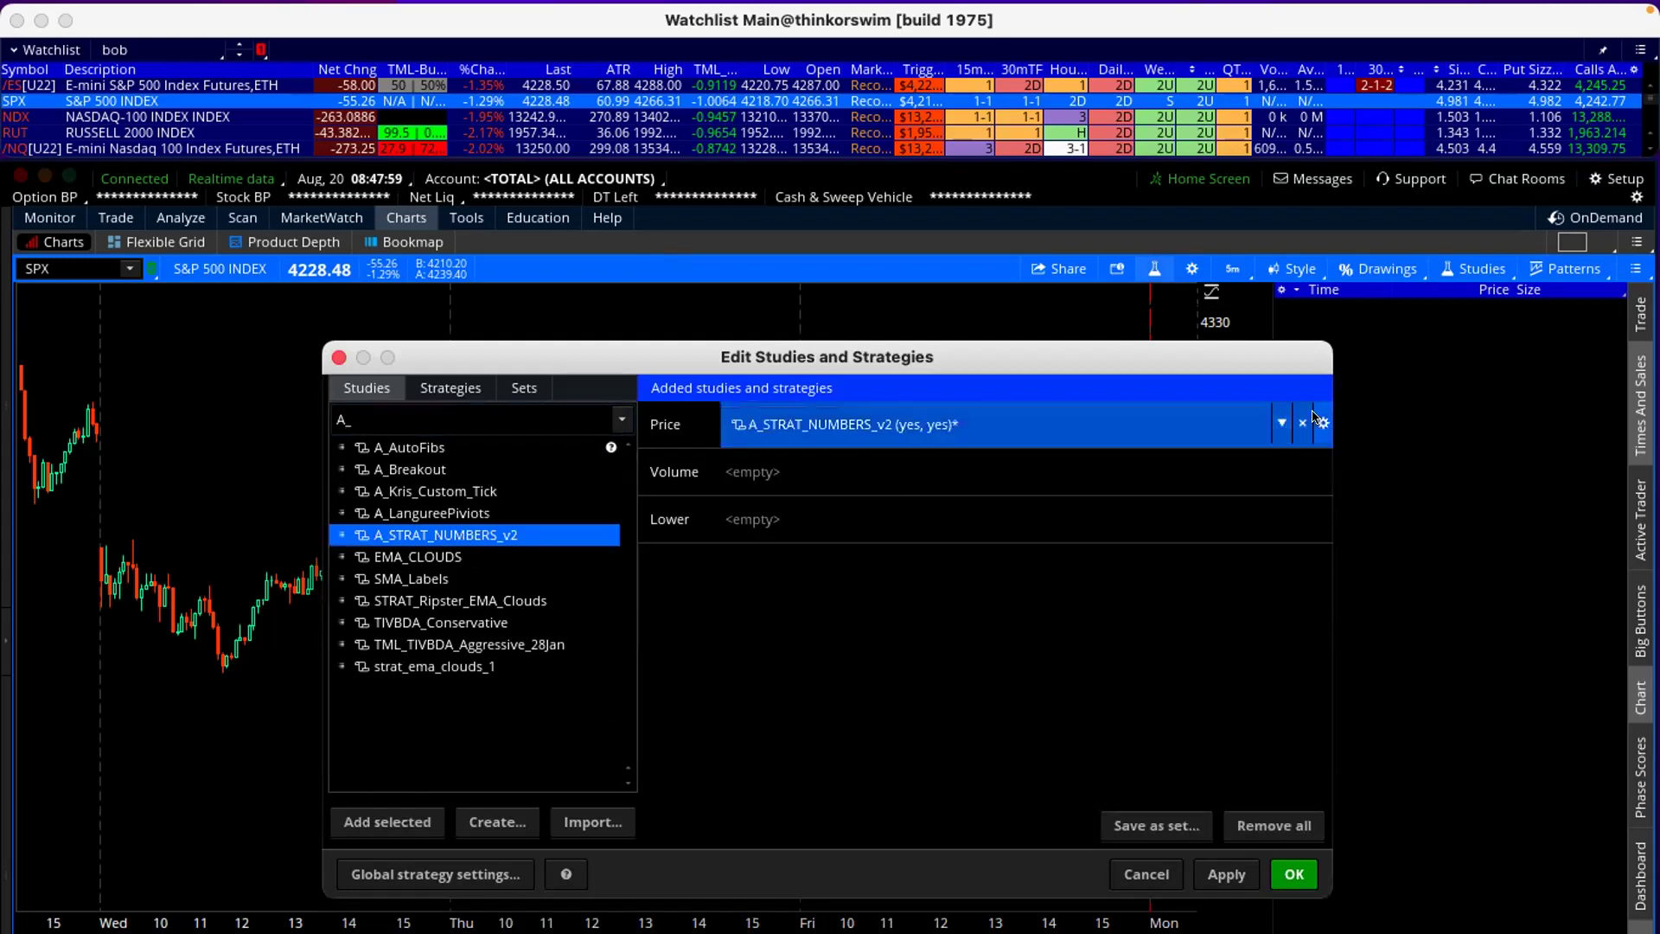
key("super+a")
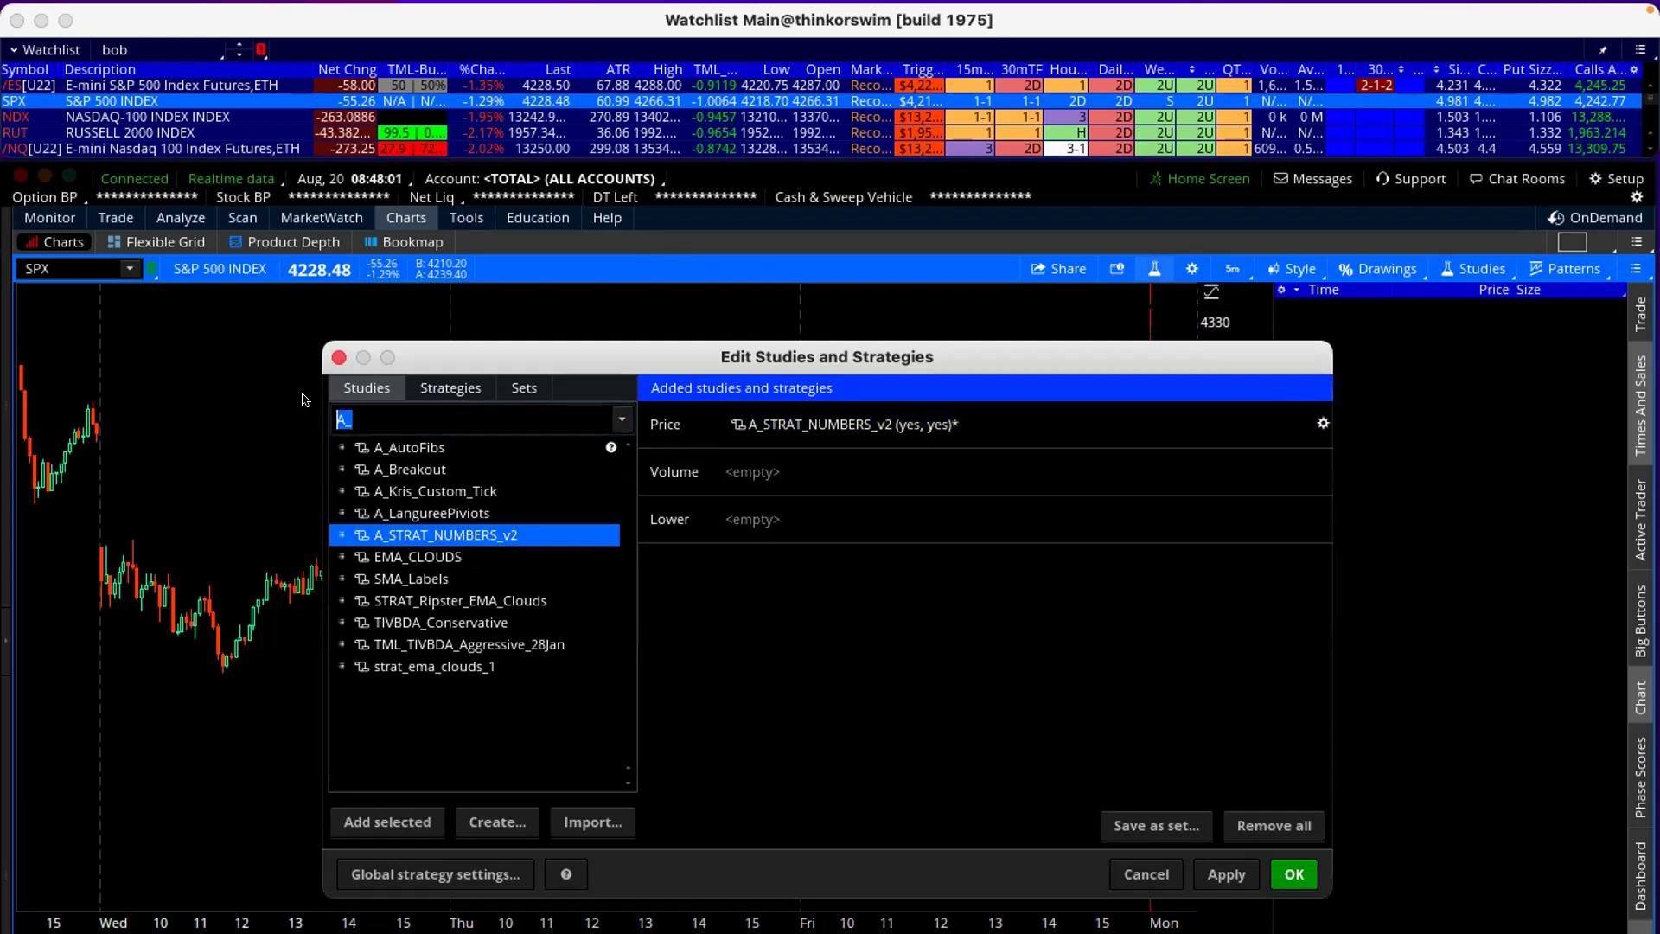
key("BackSpace")
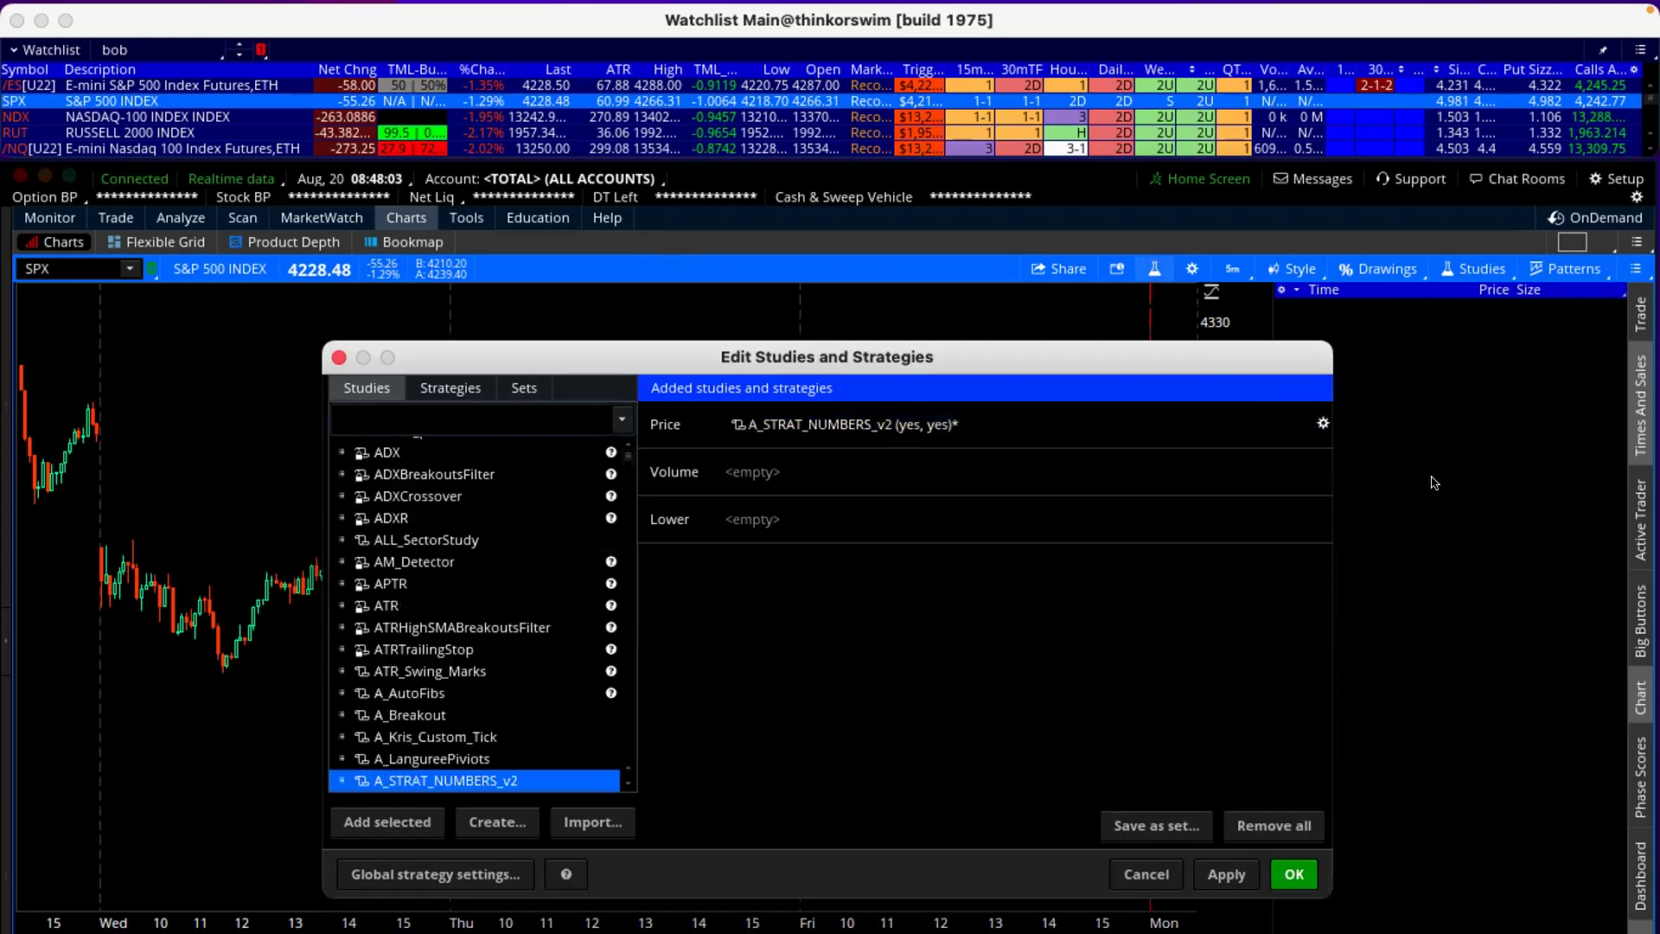
Set A_STRAT_NUMBERS_v2's 'show twos' to No and apply it to the SPX chart.
left_click(1324, 423)
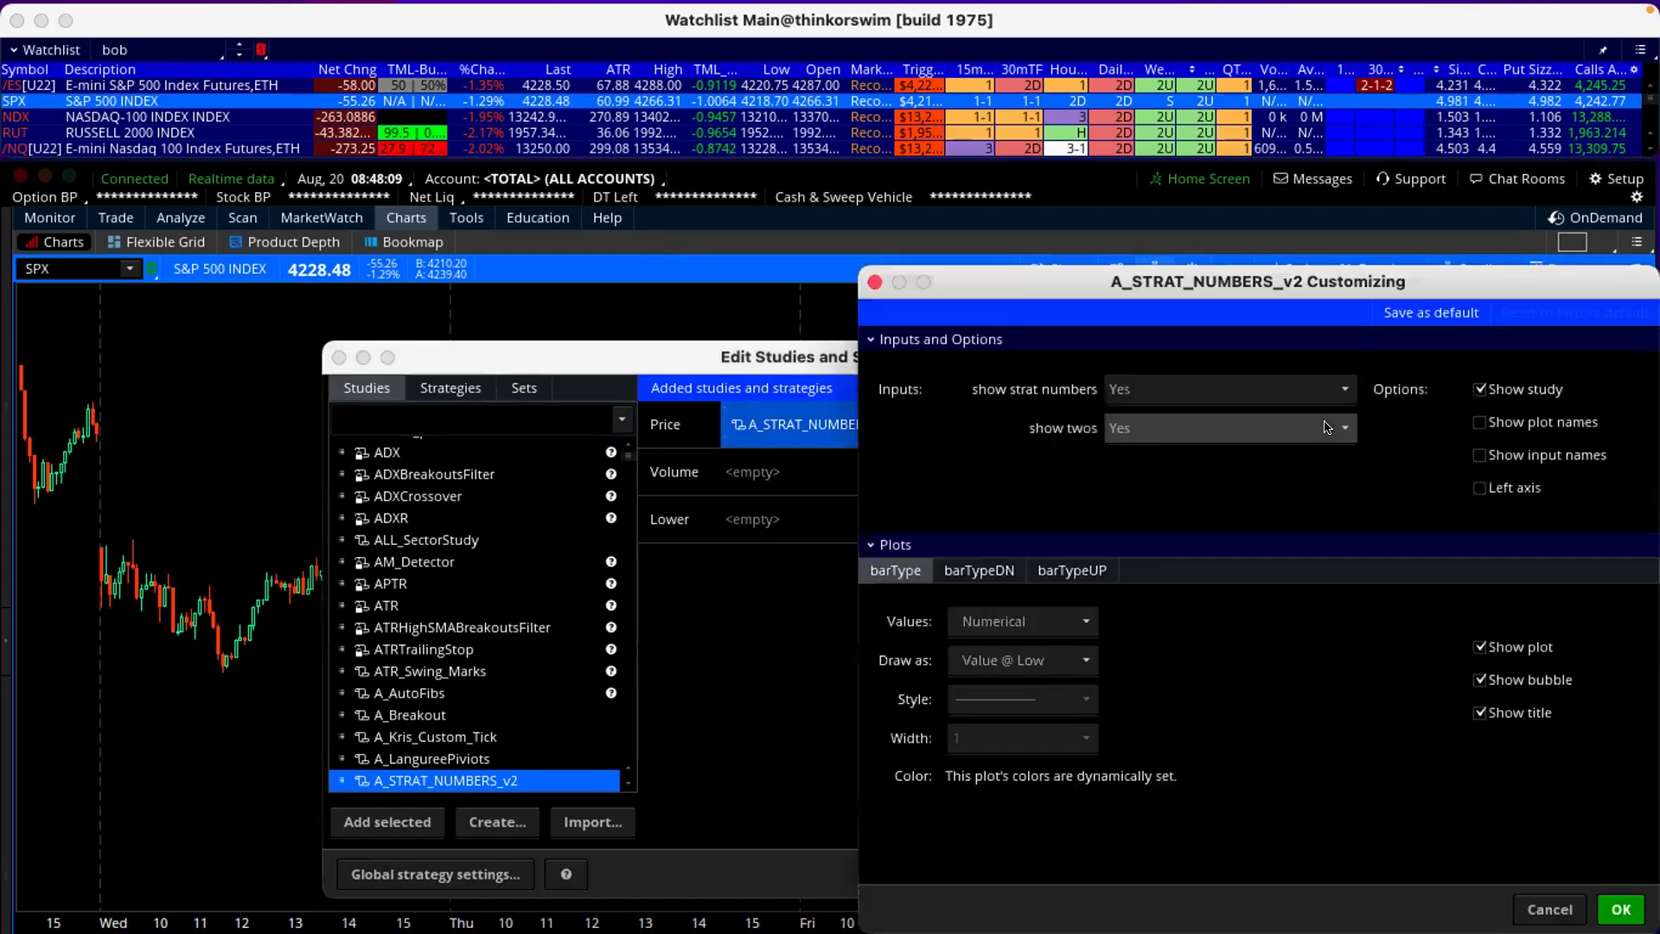
left_click(1132, 427)
left_click(1140, 495)
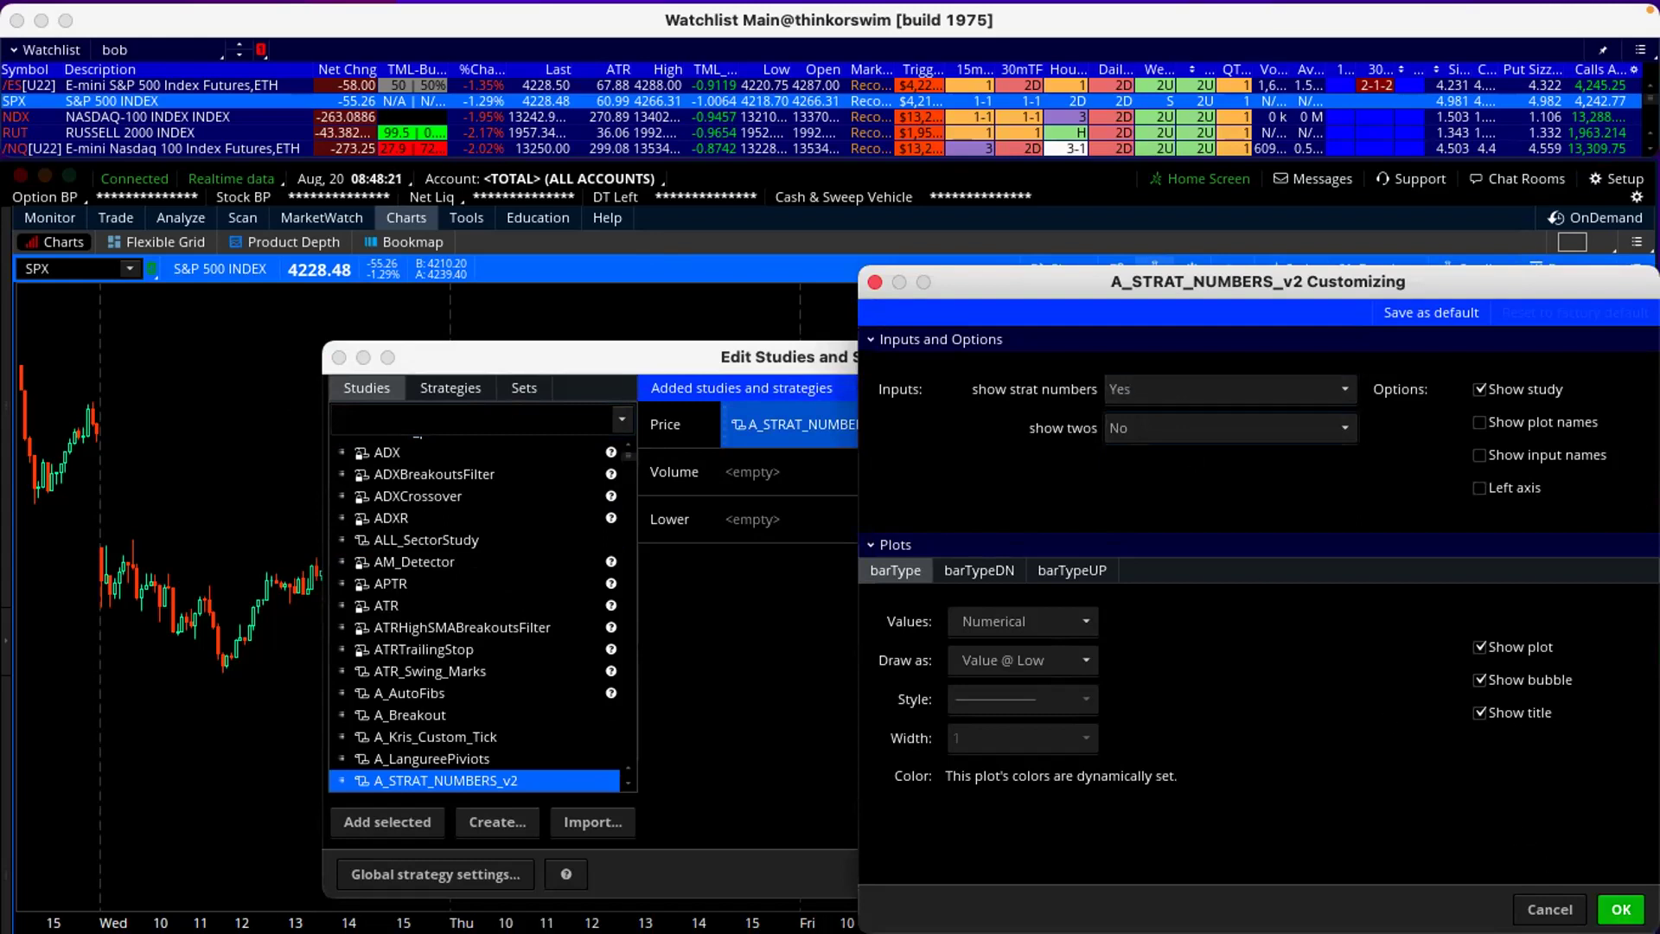
left_click(1042, 564)
left_click(894, 572)
left_click(1614, 910)
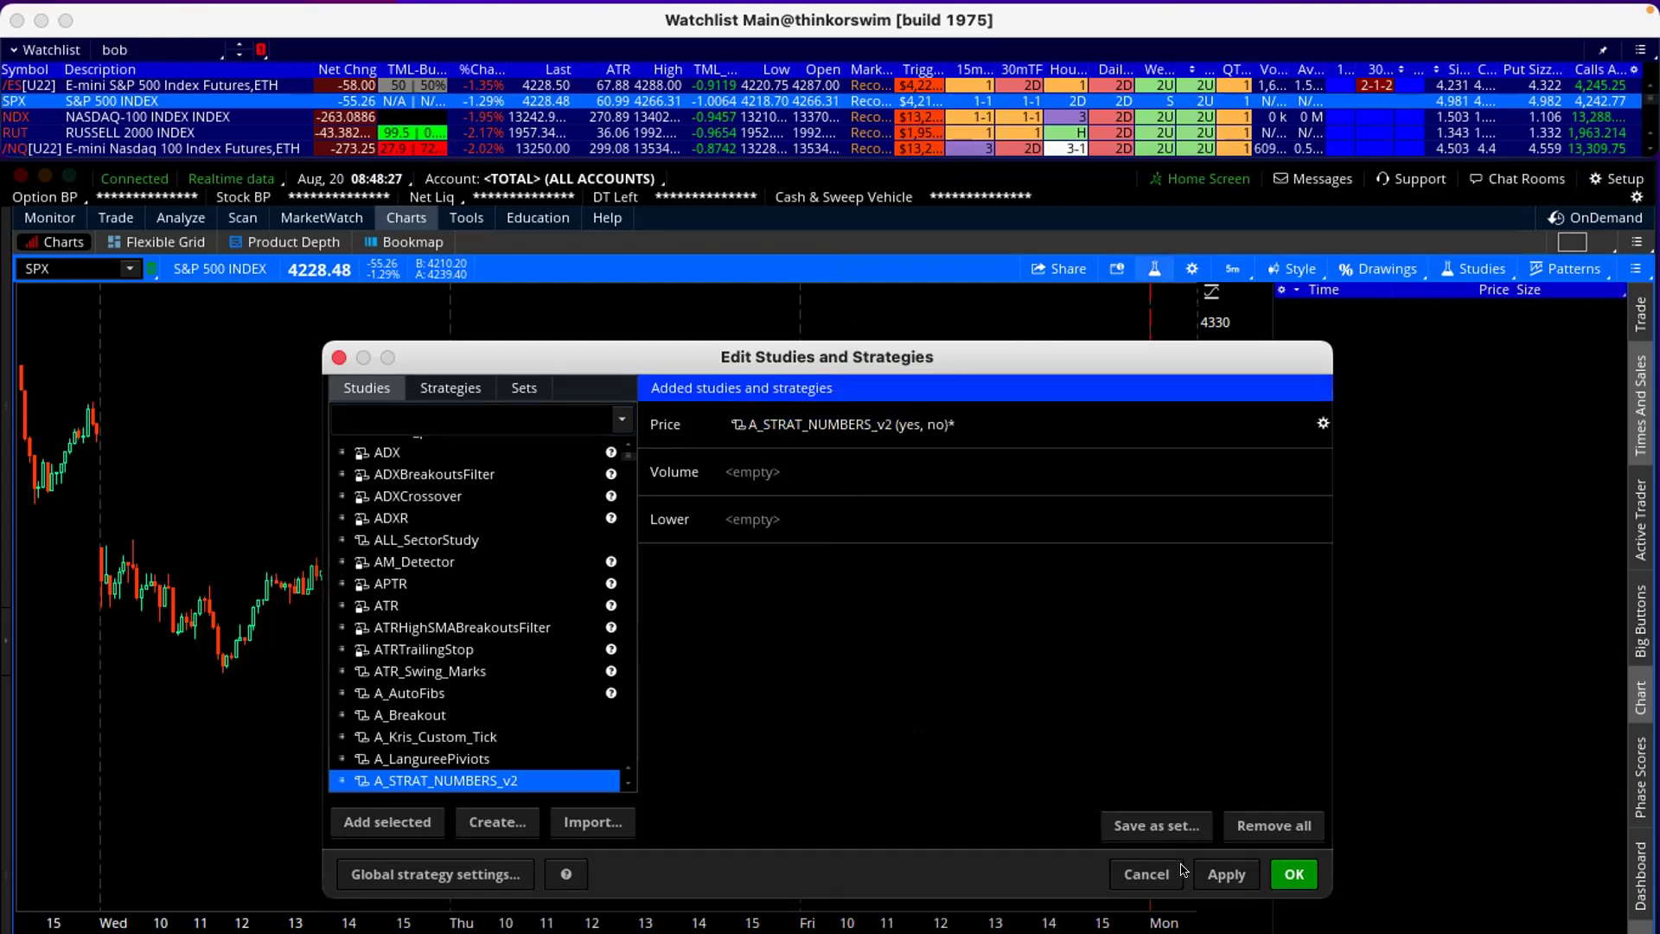
left_click(1229, 874)
left_click(1295, 874)
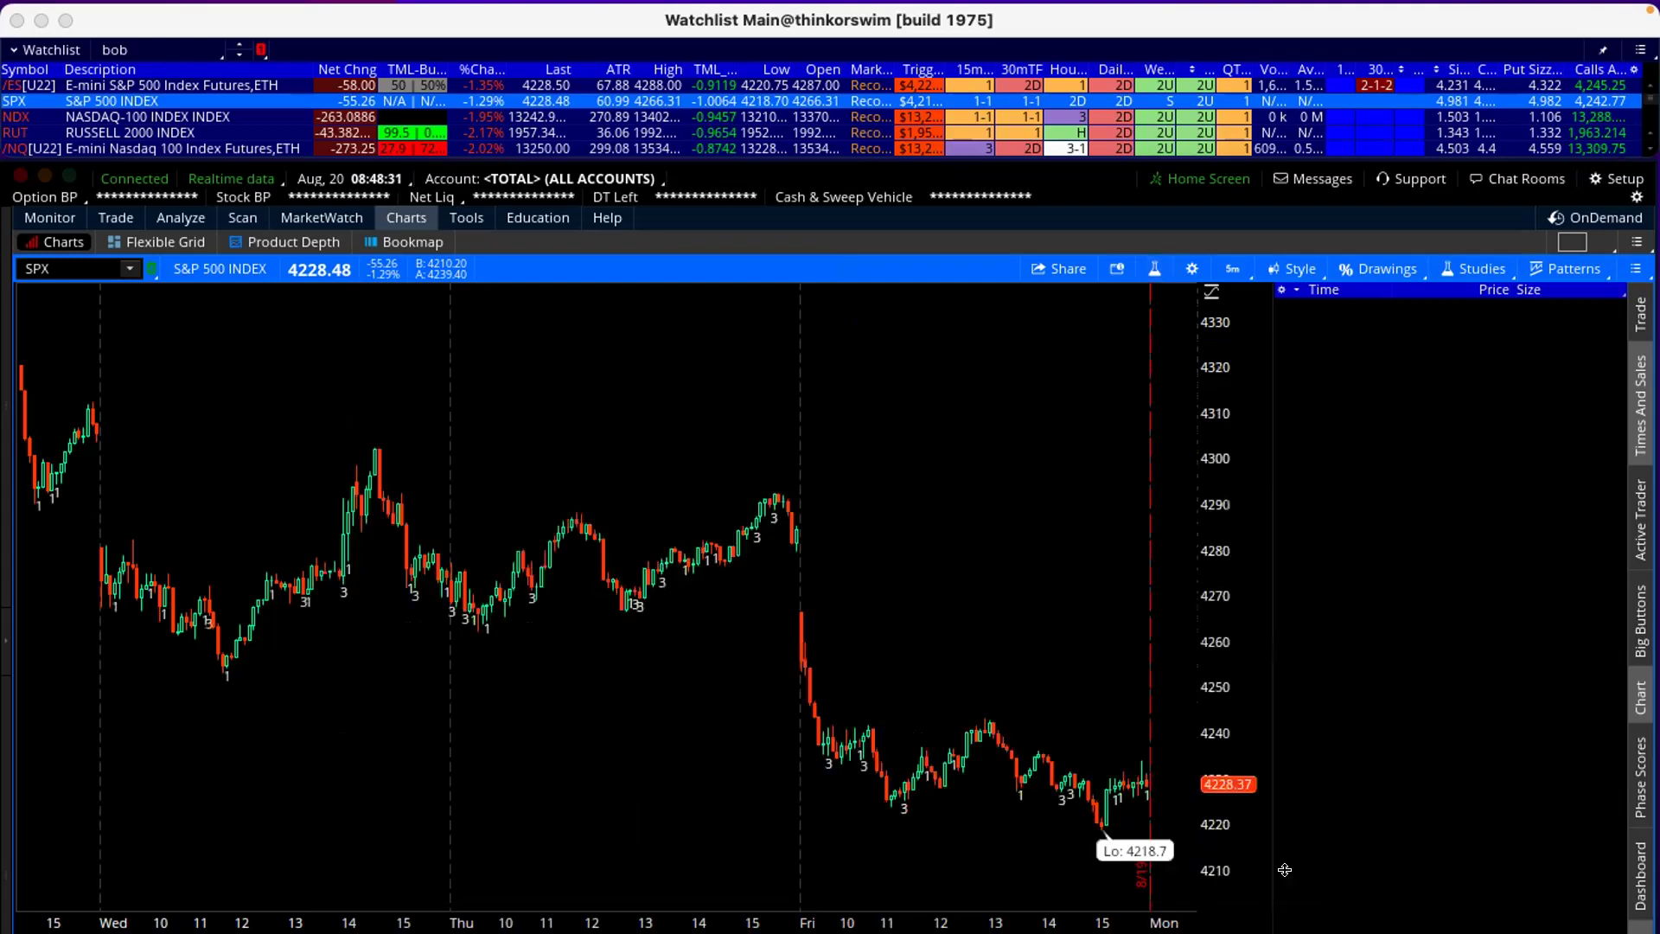